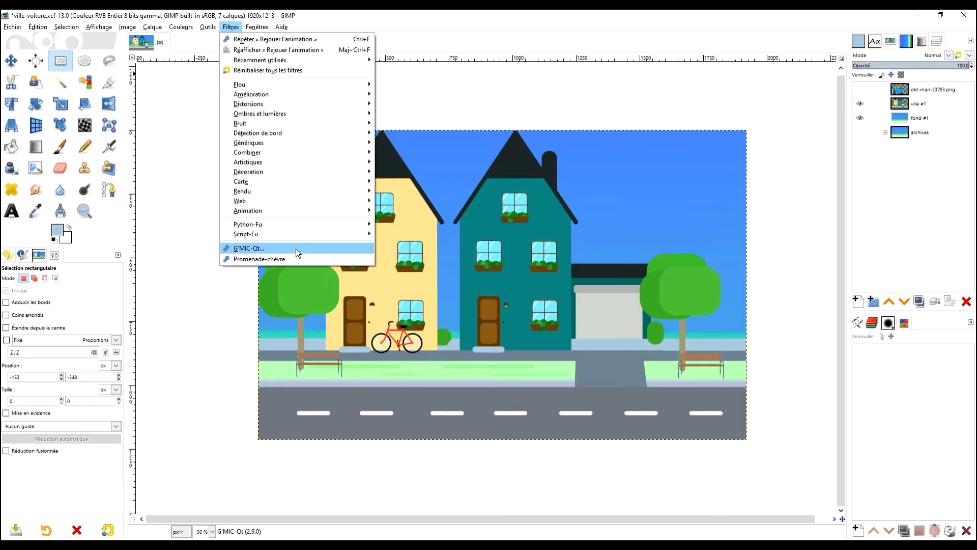
Step: On the ville #1 layer, cover the white road markings by filling a rectangular selection of about 1814 × 134 px with the road's grey
left_click(472, 99)
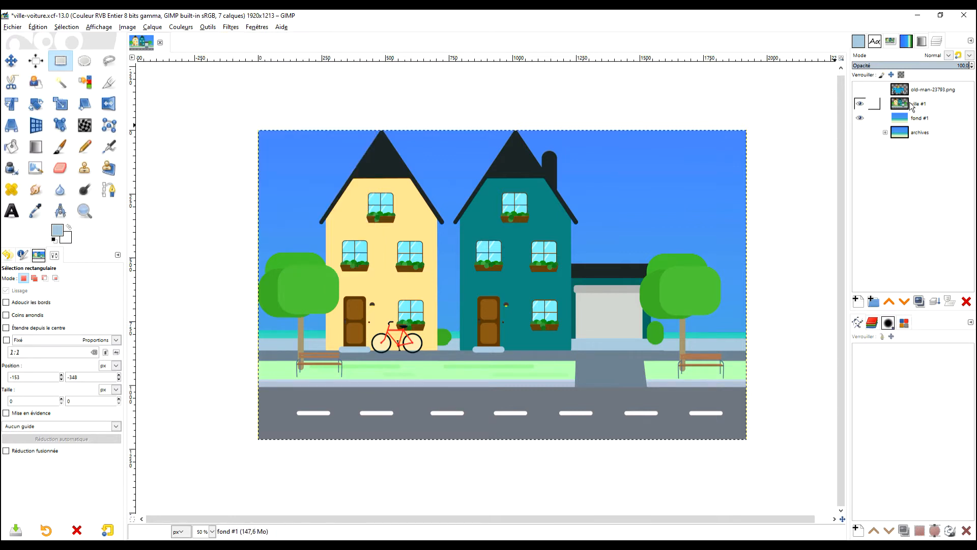
left_click_drag(698, 220, 693, 206)
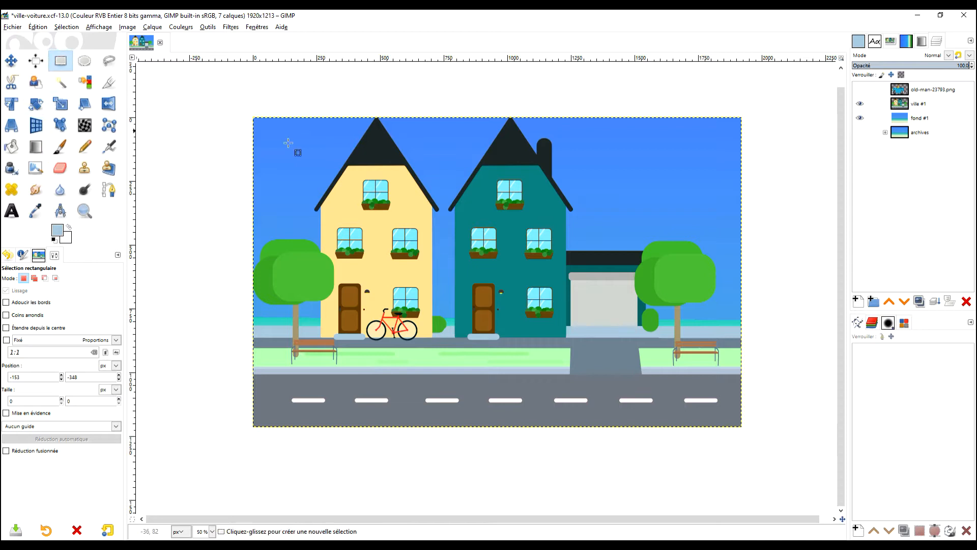
left_click(911, 104)
left_click_drag(277, 382, 739, 417)
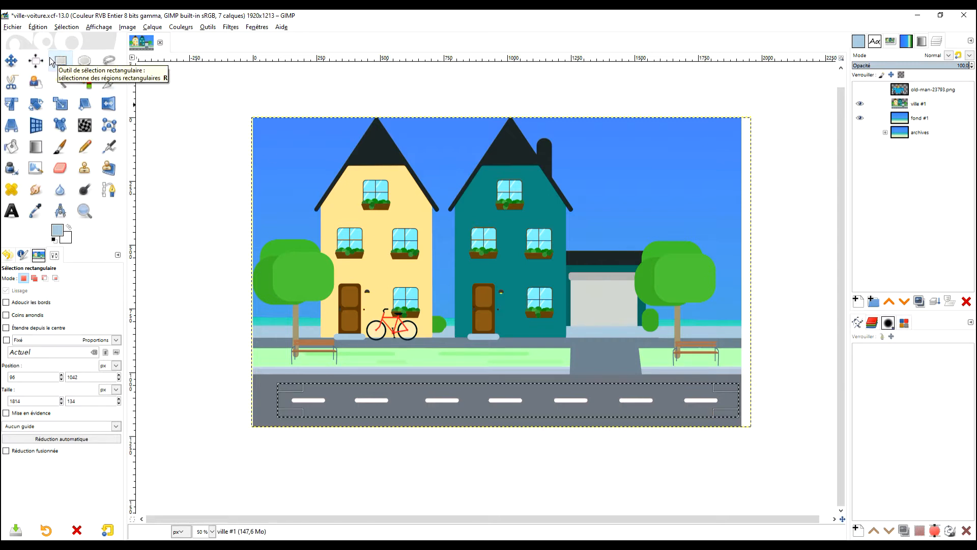
left_click(36, 210)
left_click(306, 390)
key("ctrl+comma")
left_click(60, 61)
left_click(214, 193)
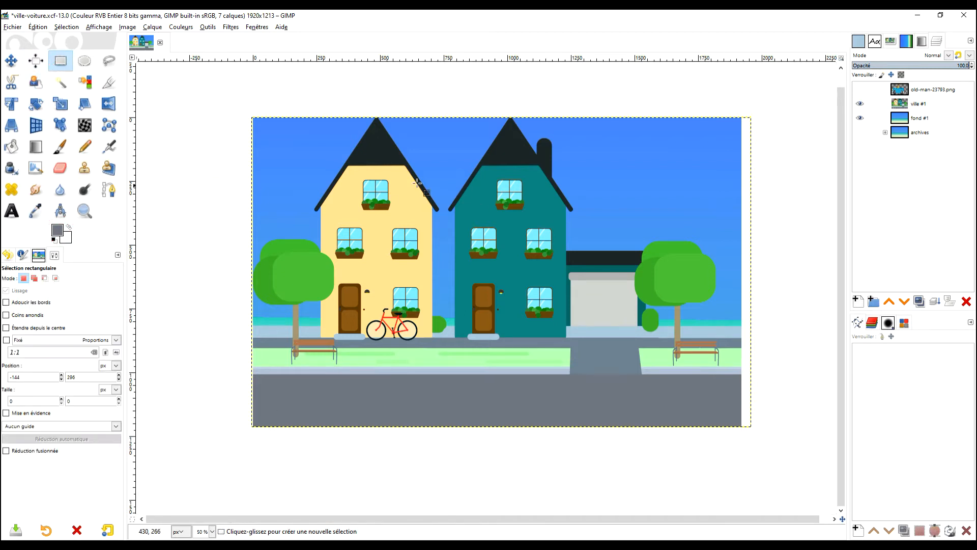
Step: Merge the ville #1 layer down into the fond #1 layer
left_click(904, 105)
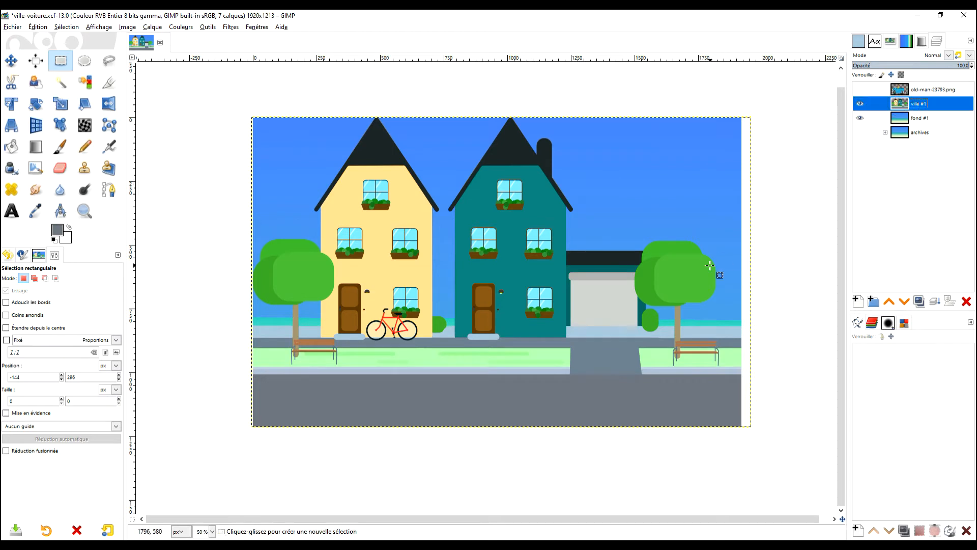
left_click_drag(709, 264, 701, 227)
right_click(904, 106)
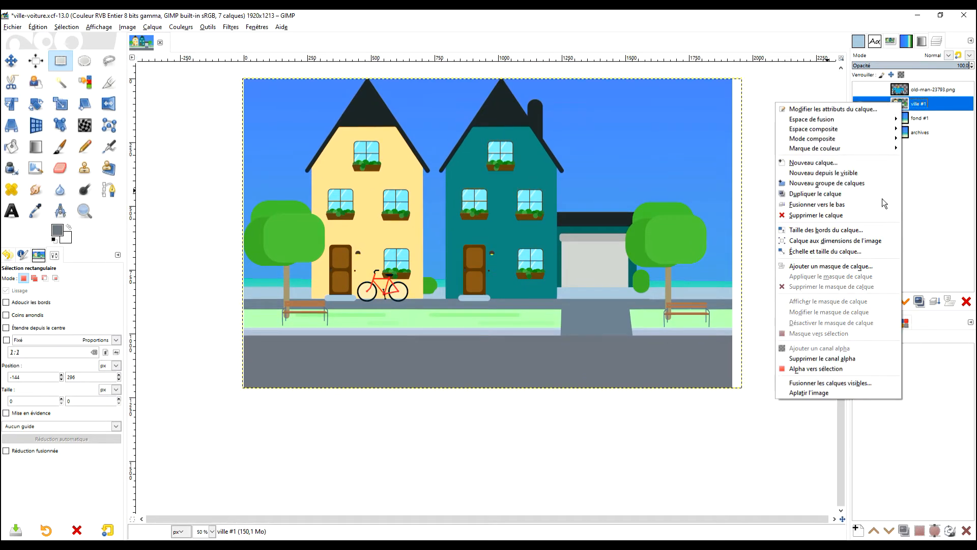
left_click(847, 209)
scroll(603, 240, "down", 2, "ctrl")
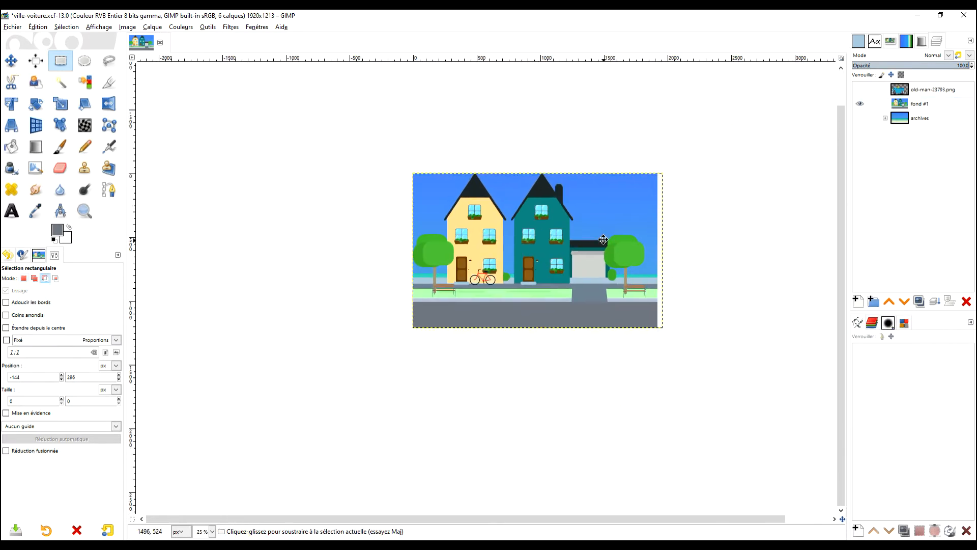
scroll(603, 240, "up", 2, "ctrl")
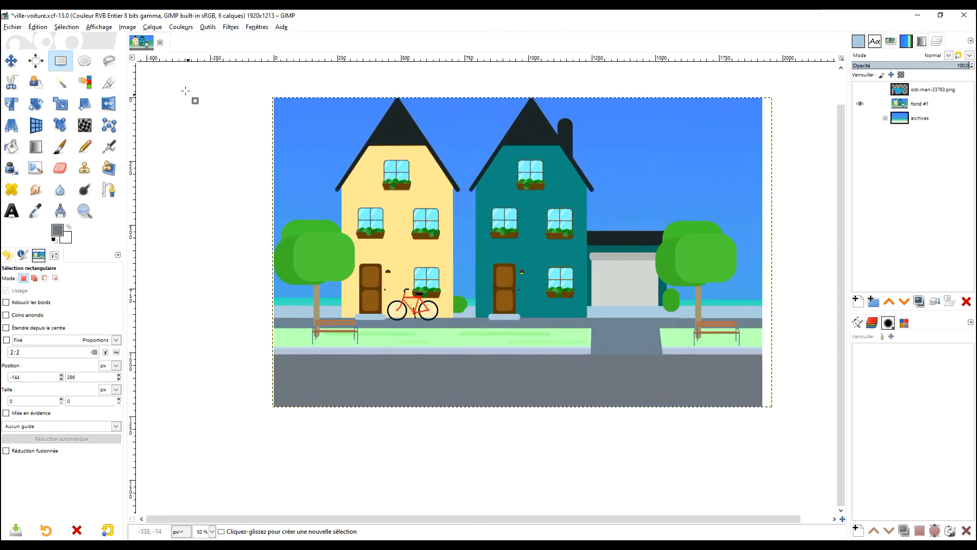
Step: Resize the canvas to 120 % height with width and height unlinked
left_click(127, 27)
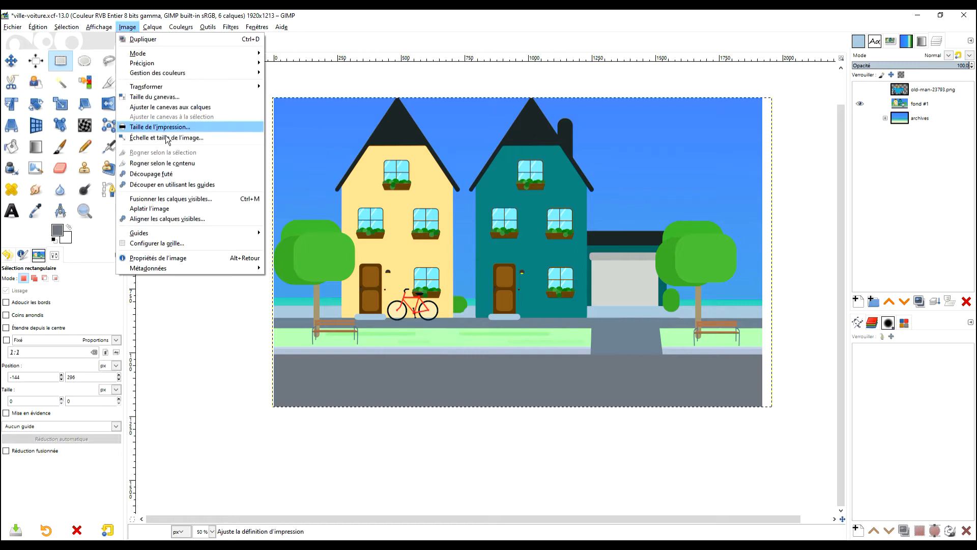
left_click(188, 97)
left_click(452, 206)
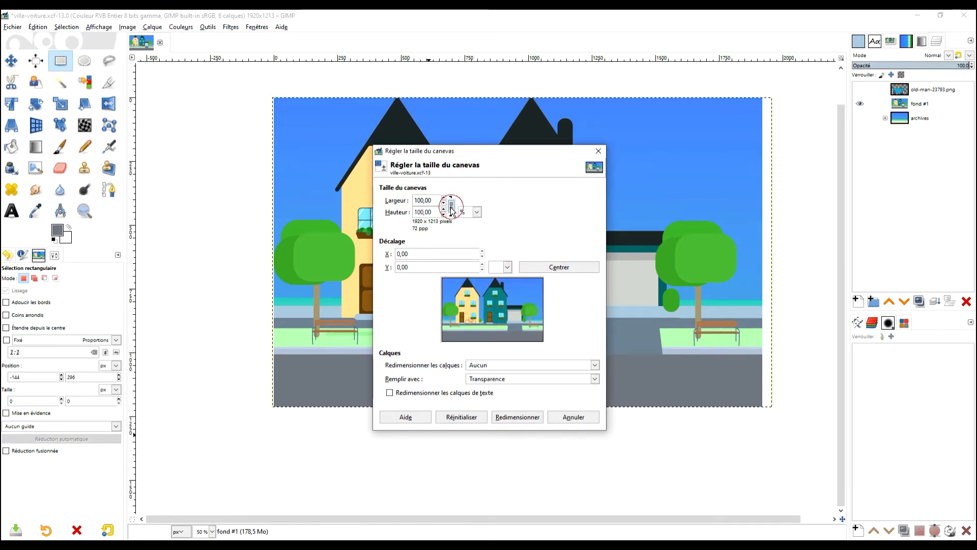
left_click(477, 212)
left_click(433, 214)
double_click(433, 211)
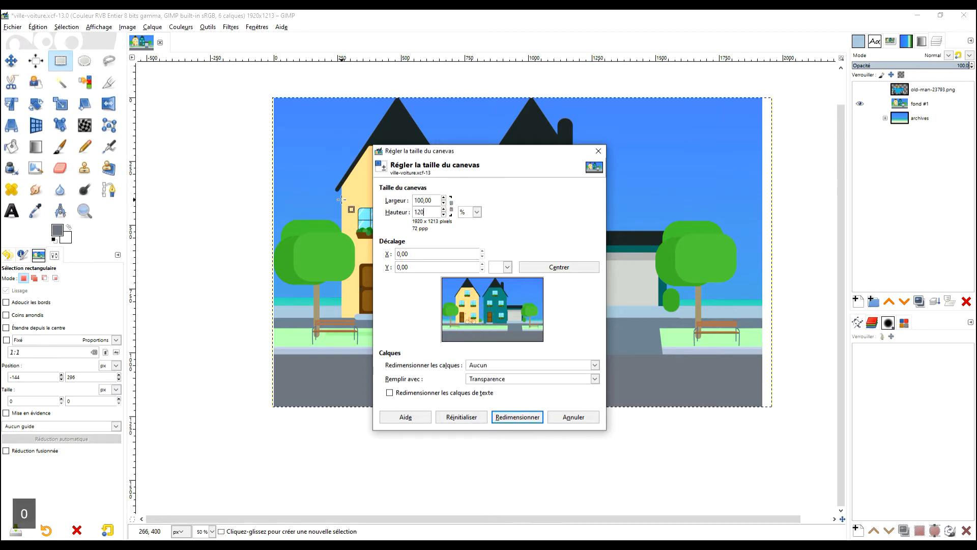
type("120")
key("Tab")
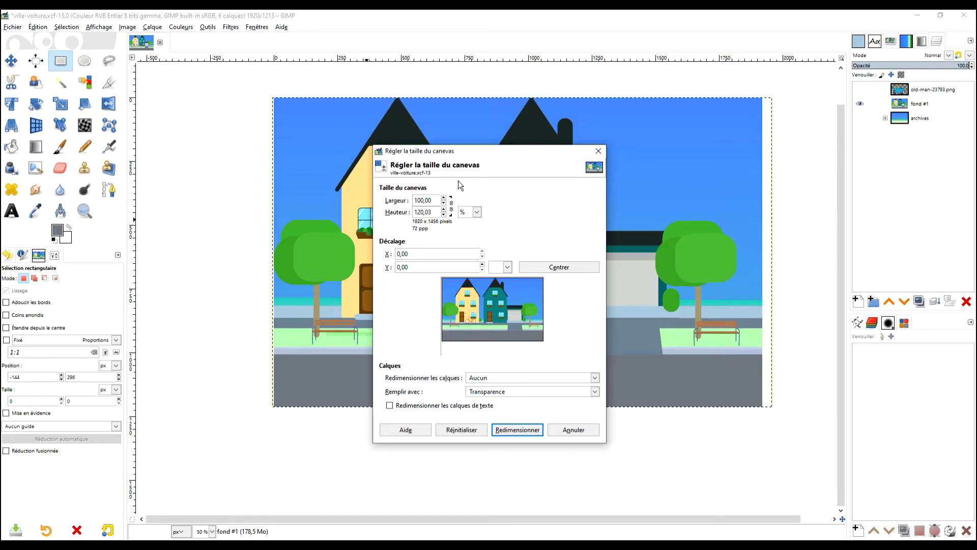
left_click(518, 431)
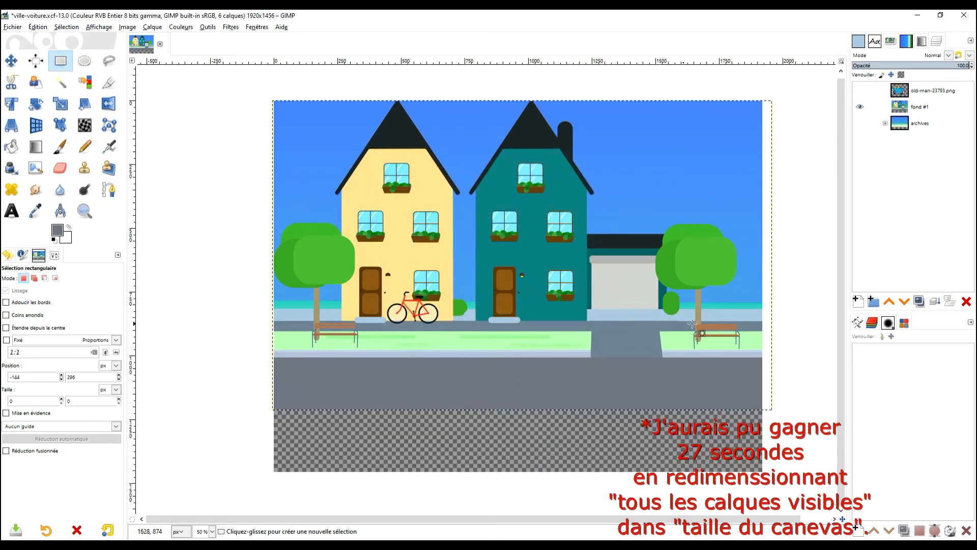
Step: Resize the fond #1 layer to the image dimensions
right_click(901, 106)
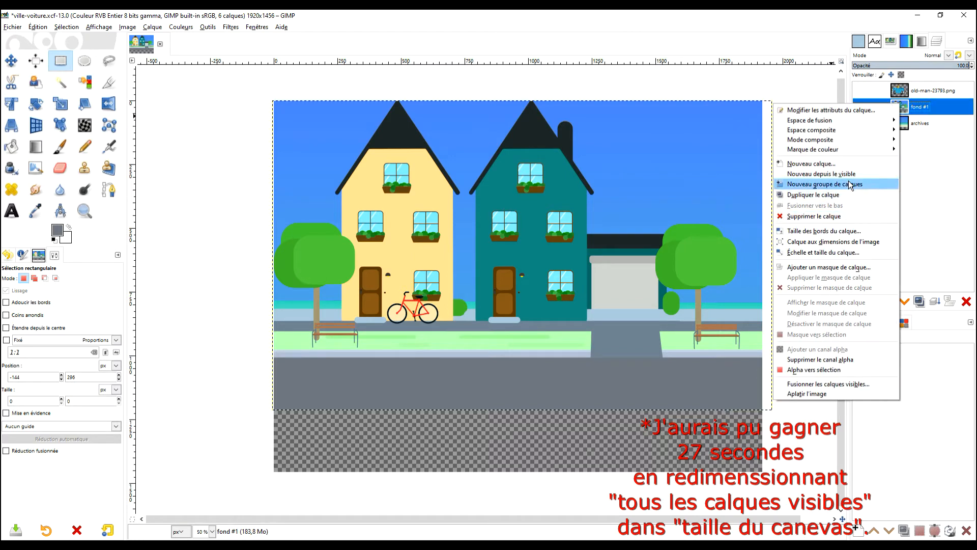
left_click(820, 241)
left_click_drag(753, 269, 735, 238)
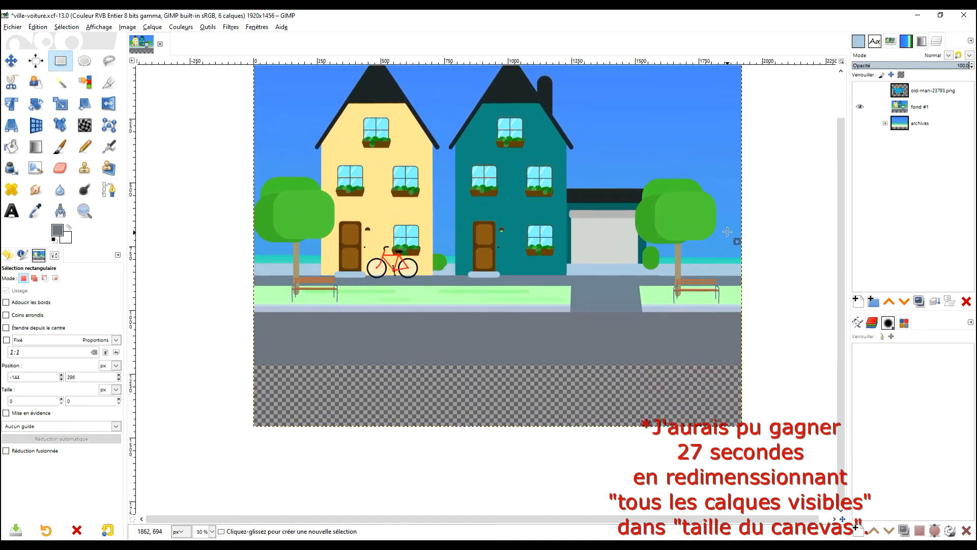
right_click(892, 105)
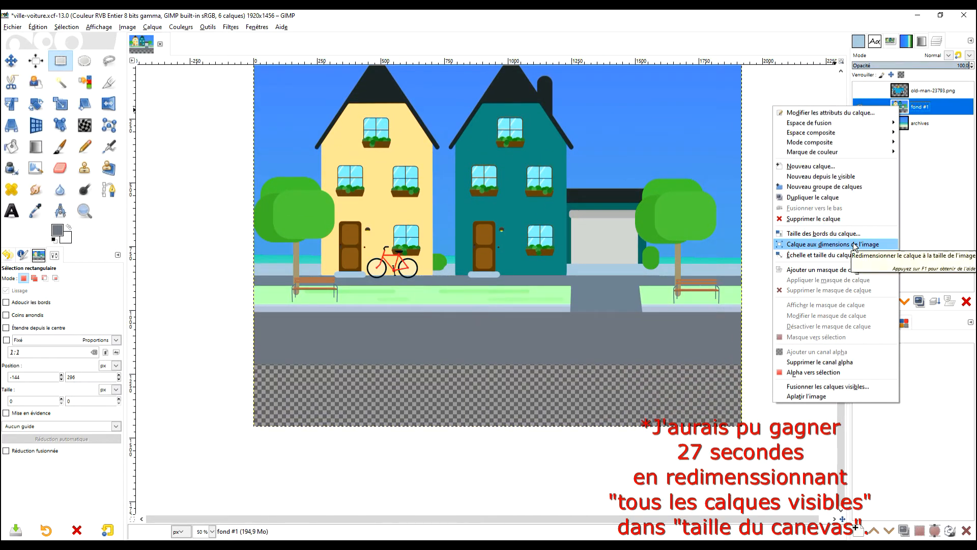
left_click(640, 476)
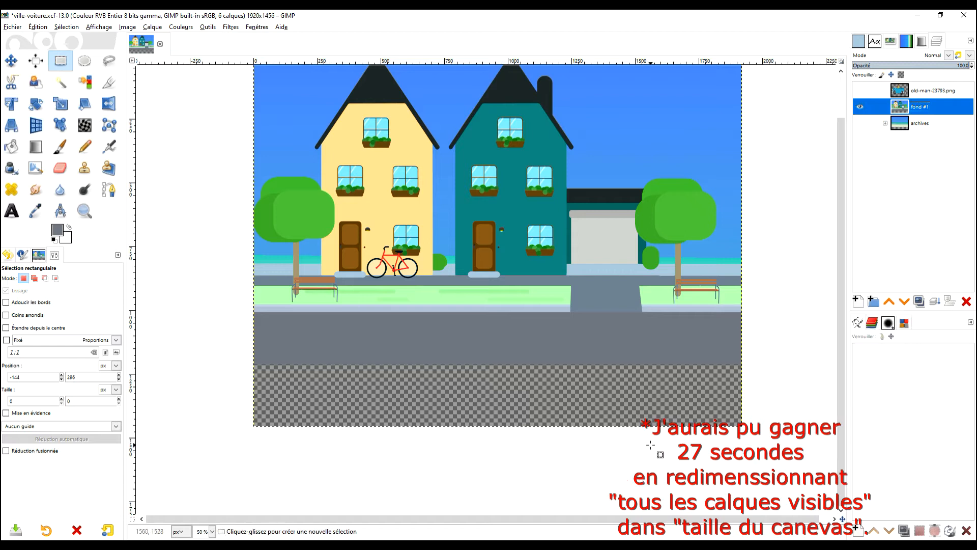
key("ctrl+z")
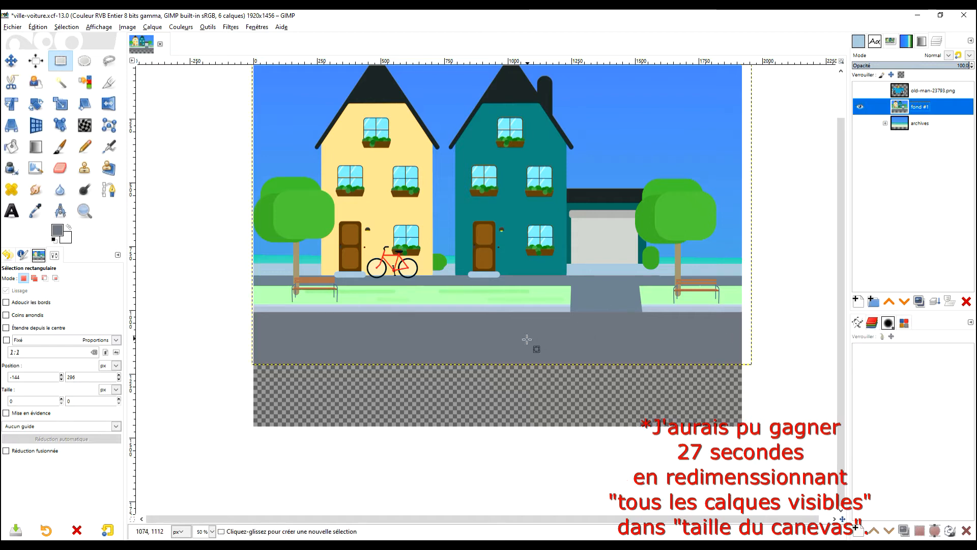
right_click(894, 107)
left_click(825, 243)
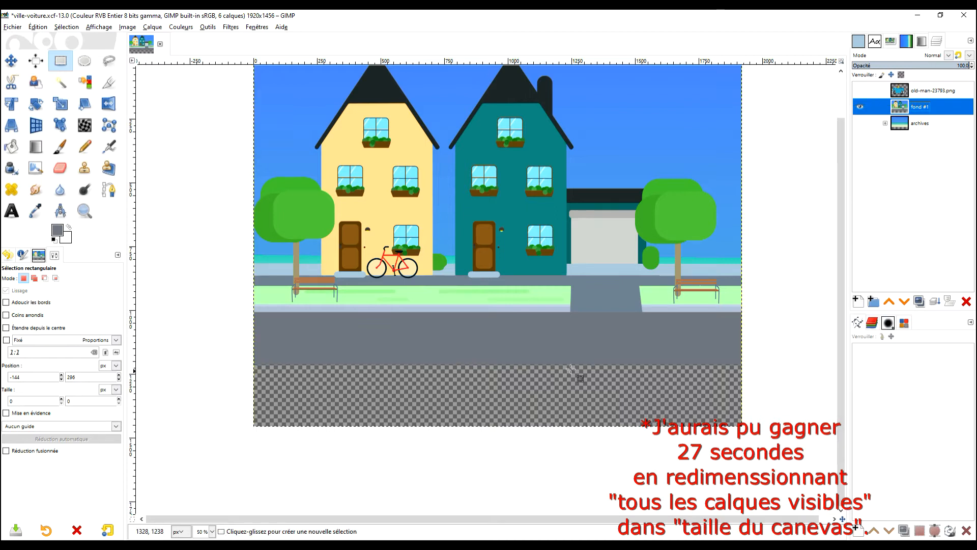
Step: Extend the road by filling a rectangle of about 2174 × 552 px over its lower part and the transparent strip with grey, then deselect
left_click_drag(224, 332, 777, 471)
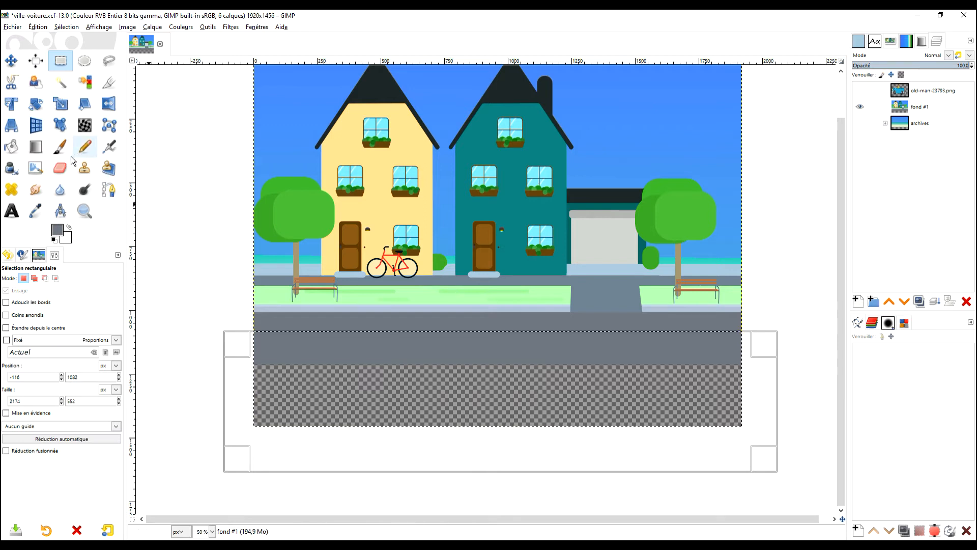
left_click_drag(57, 230, 336, 401)
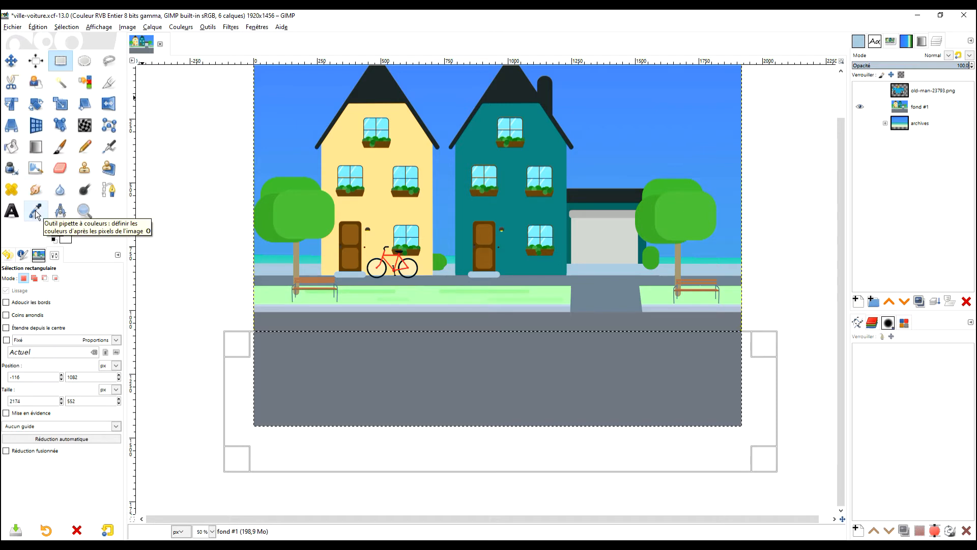
left_click(186, 113)
scroll(701, 232, "up", 2)
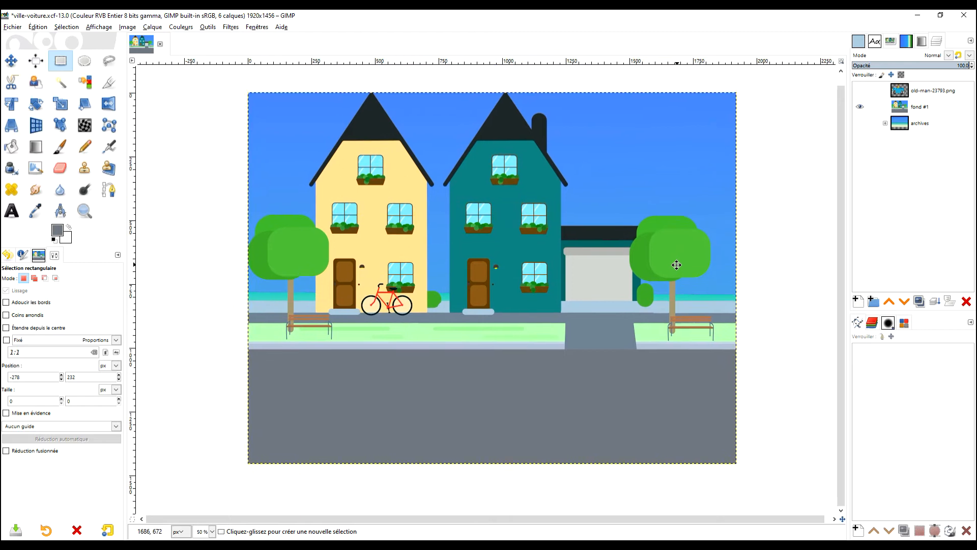
Step: Show the old-man-23793.png layer and view the Pixabay source pages of the house and car illustrations in the browser
left_click(859, 91)
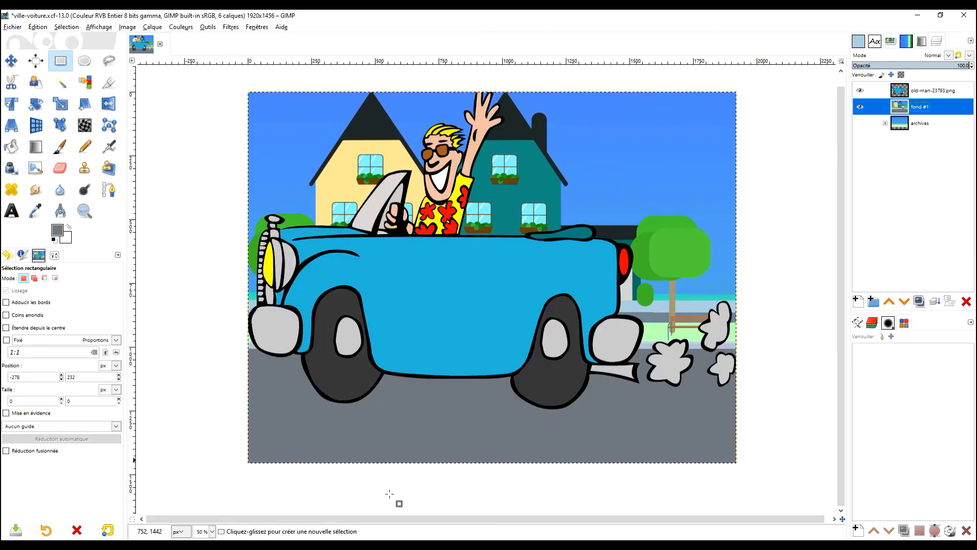
key("alt+Tab")
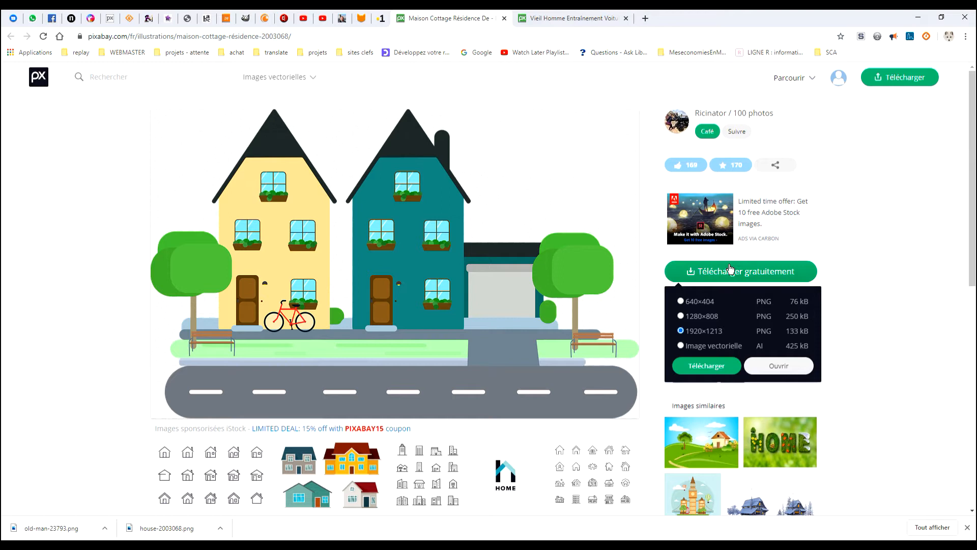
left_click(515, 16)
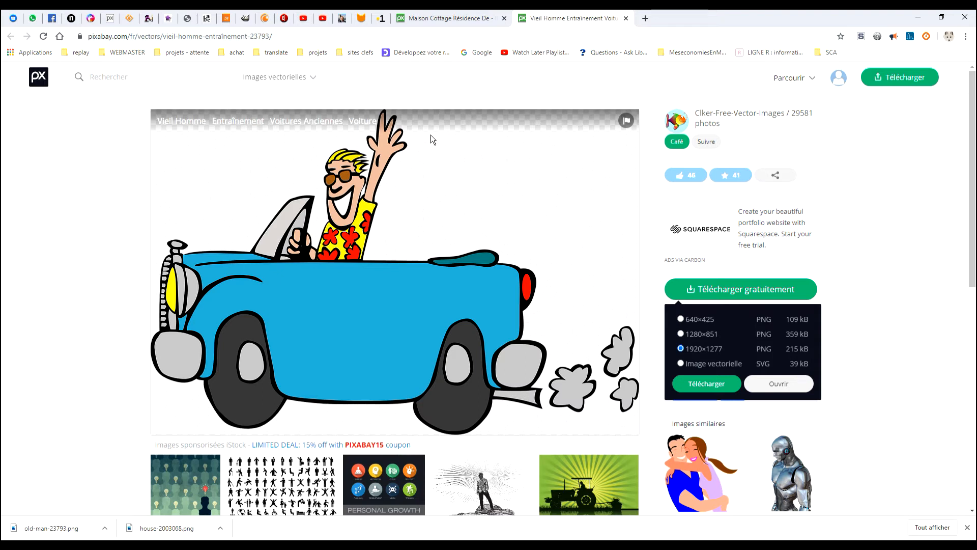
left_click(491, 23)
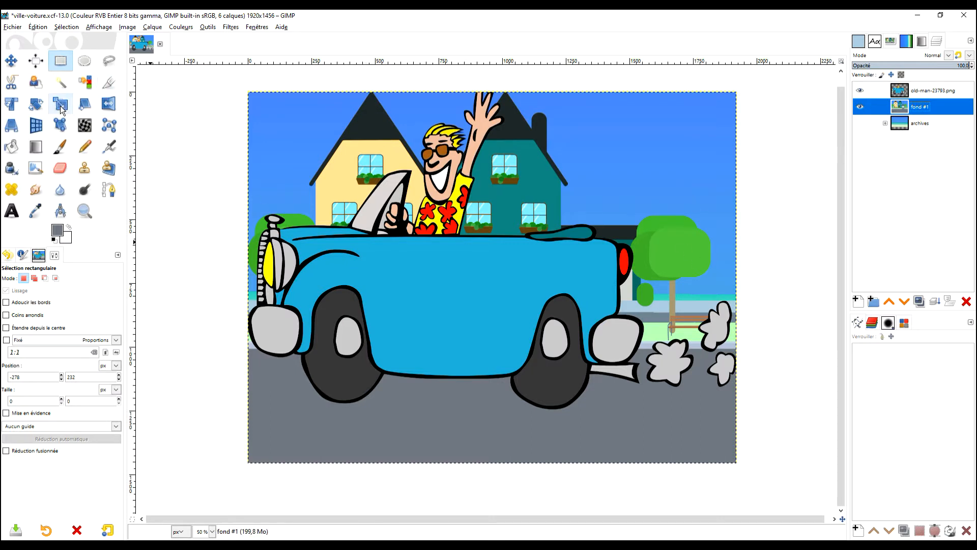
Step: Scale the old-man-23793.png layer proportionally to about 616 × 410 px and place it on the road in the image's lower right corner
left_click(907, 94)
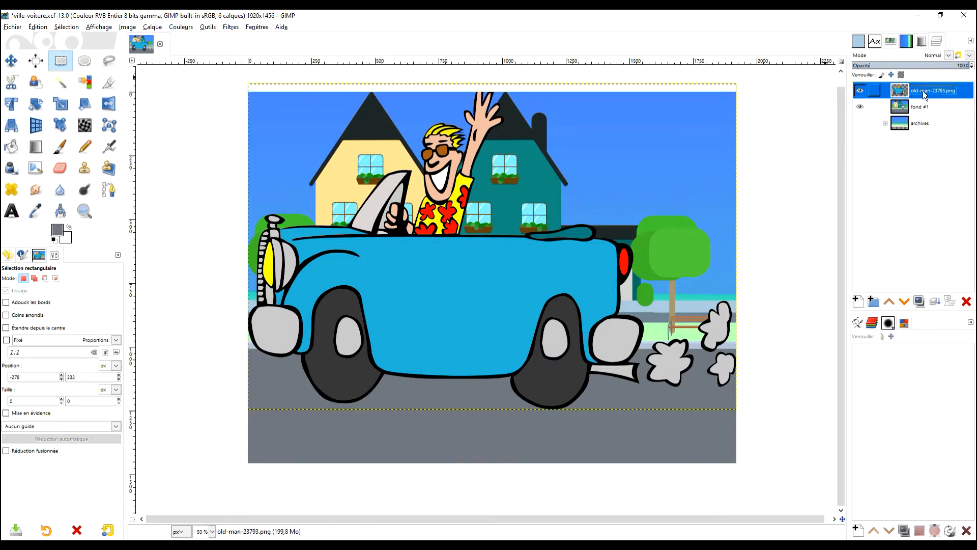
left_click(61, 105)
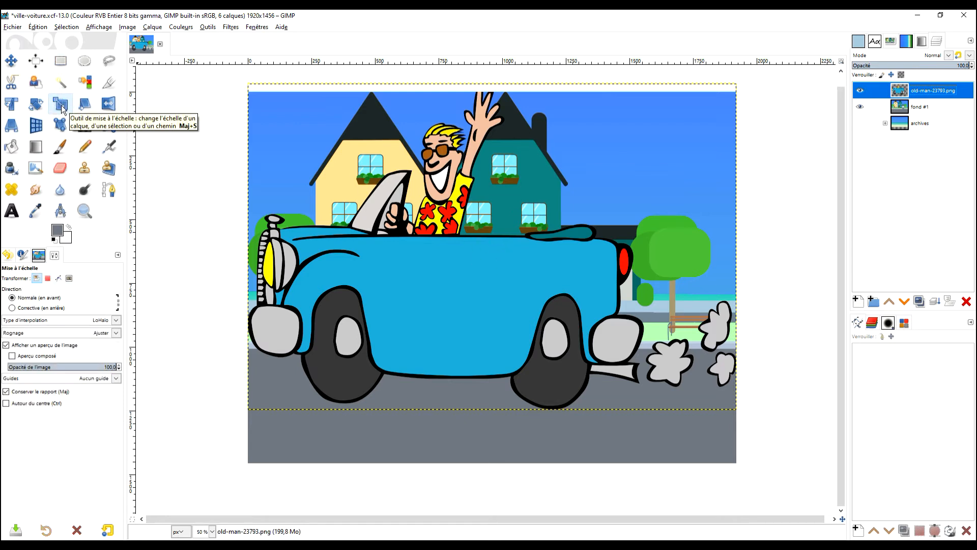
left_click(440, 277)
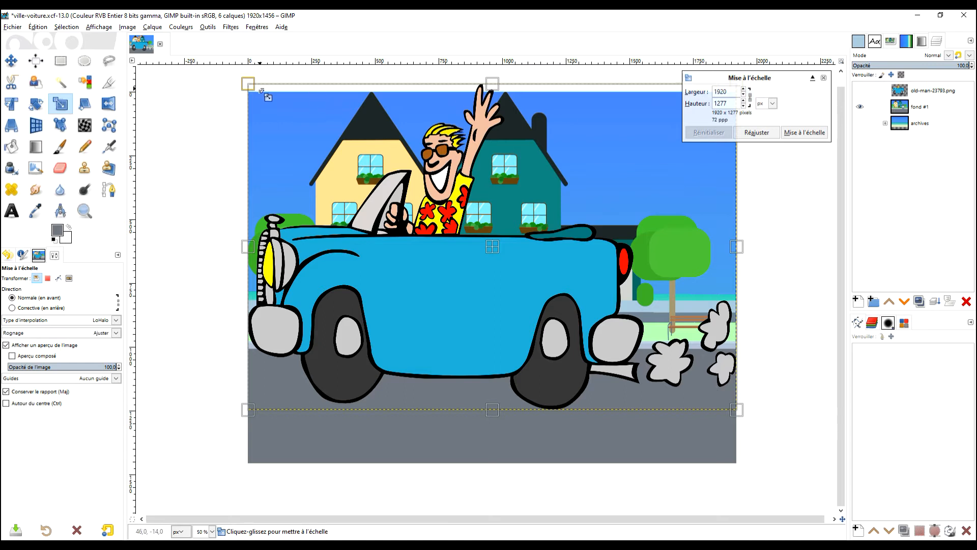
left_click_drag(249, 84, 496, 249)
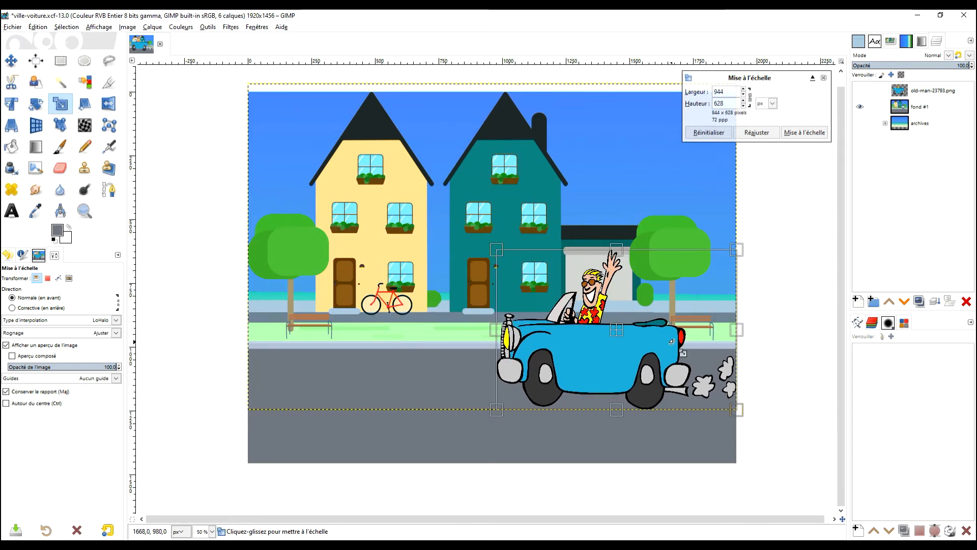
left_click_drag(616, 330, 625, 385)
left_click_drag(501, 299, 591, 348)
left_click_drag(669, 413, 662, 416)
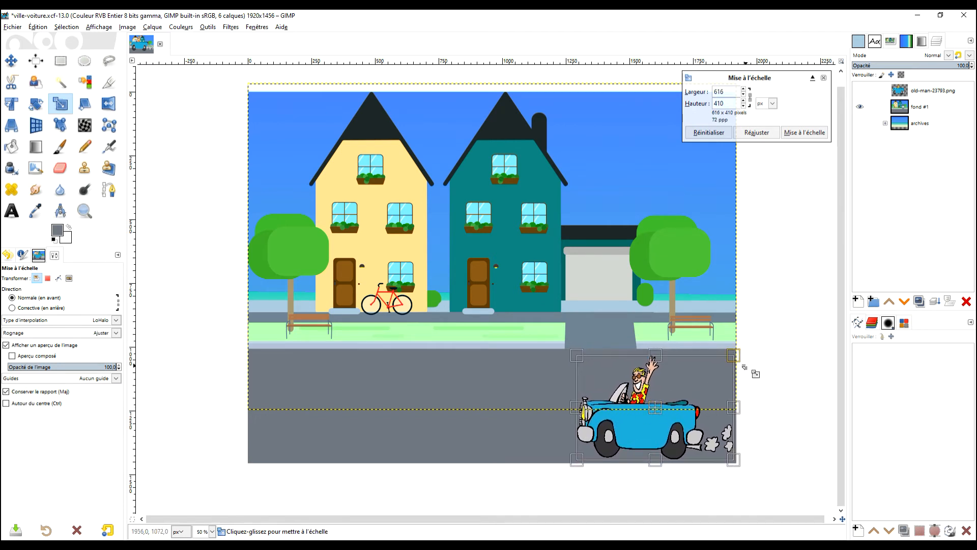
Step: Enlarge the car layer proportionally to 646 × 430 px within the road's lower right area
left_click_drag(578, 358, 571, 353)
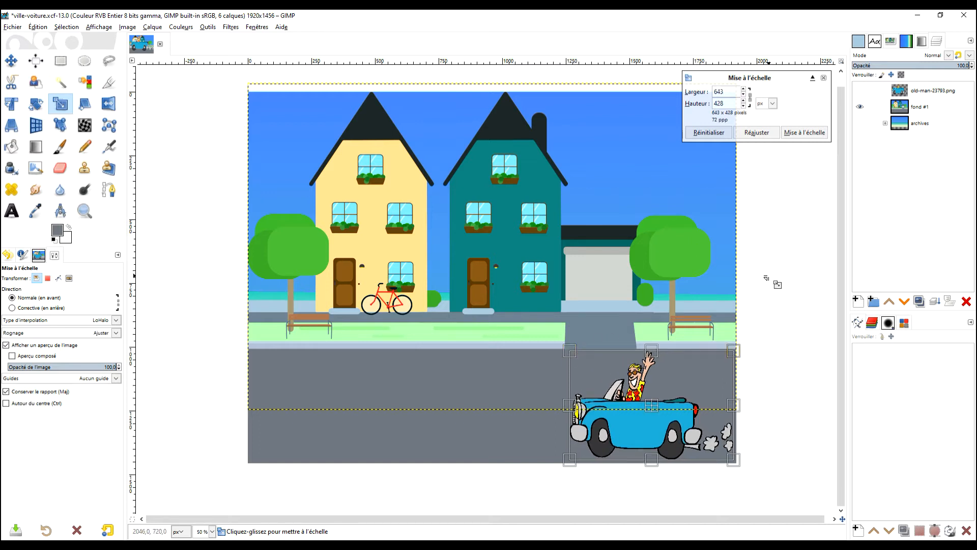
scroll(679, 400, "up", 3)
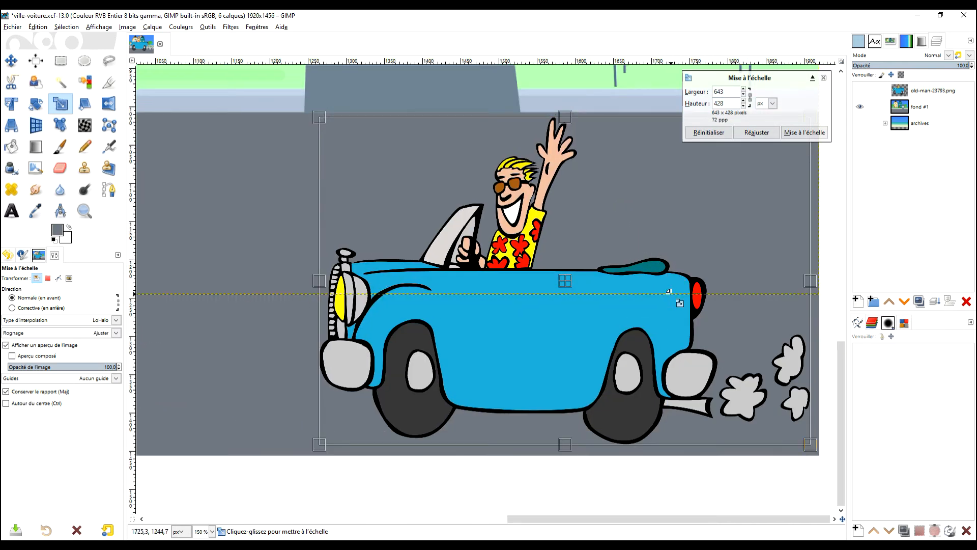
mouse_move(317, 445)
left_mouse_down()
mouse_move(308, 452)
mouse_move(316, 446)
left_mouse_up()
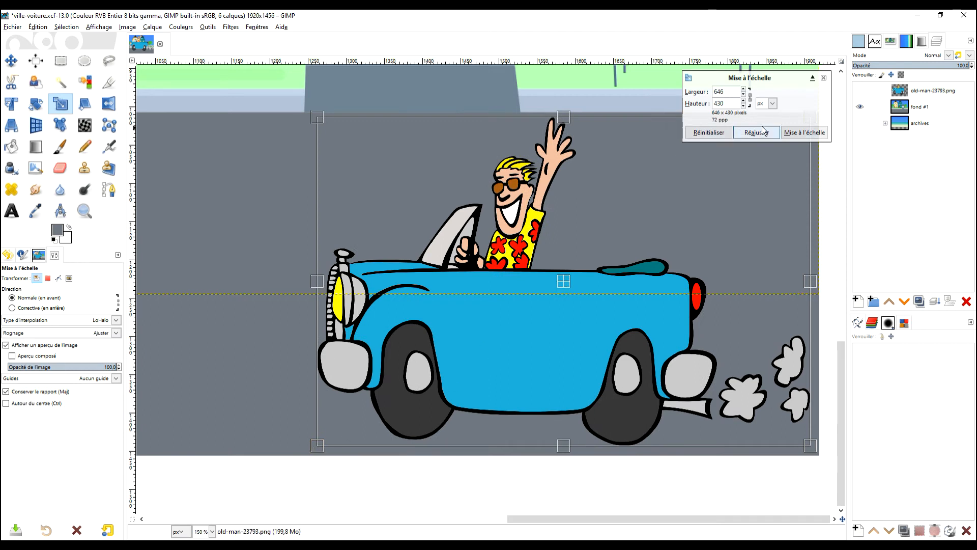
Step: Set the scaling interpolation to Cubique and apply the transformation to the car layer
left_click(116, 322)
left_click(73, 367)
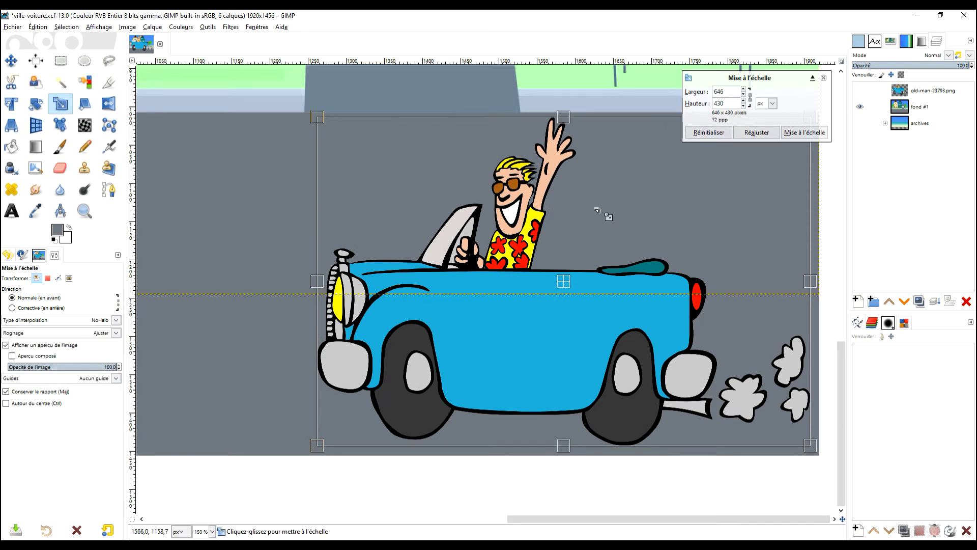
left_click(116, 319)
left_click(68, 355)
left_click(798, 133)
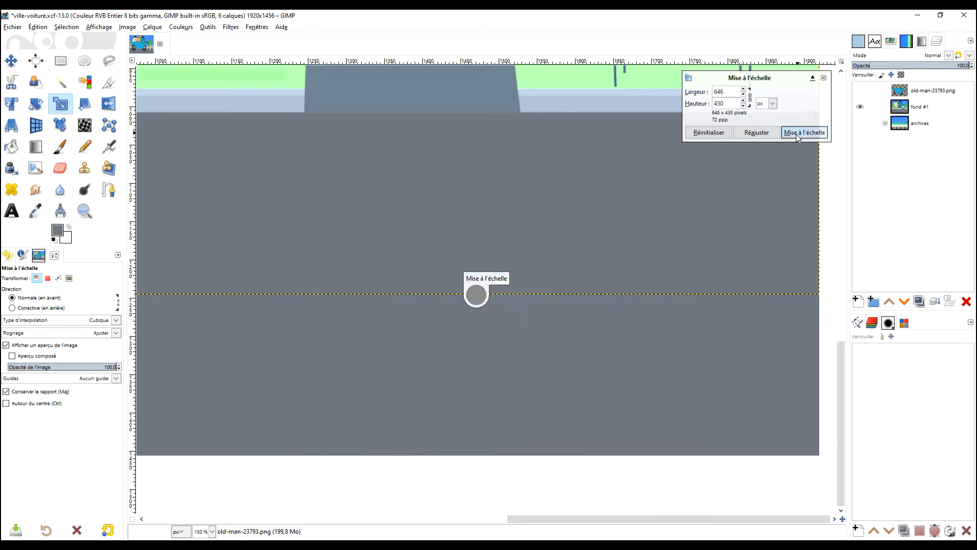
scroll(673, 225, "down", 2)
scroll(673, 226, "down", 2)
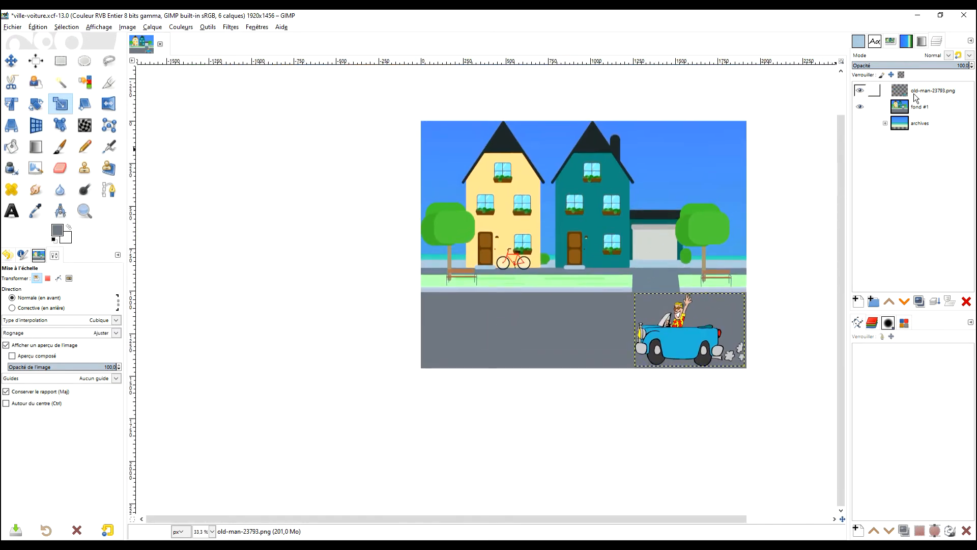
left_click(907, 106)
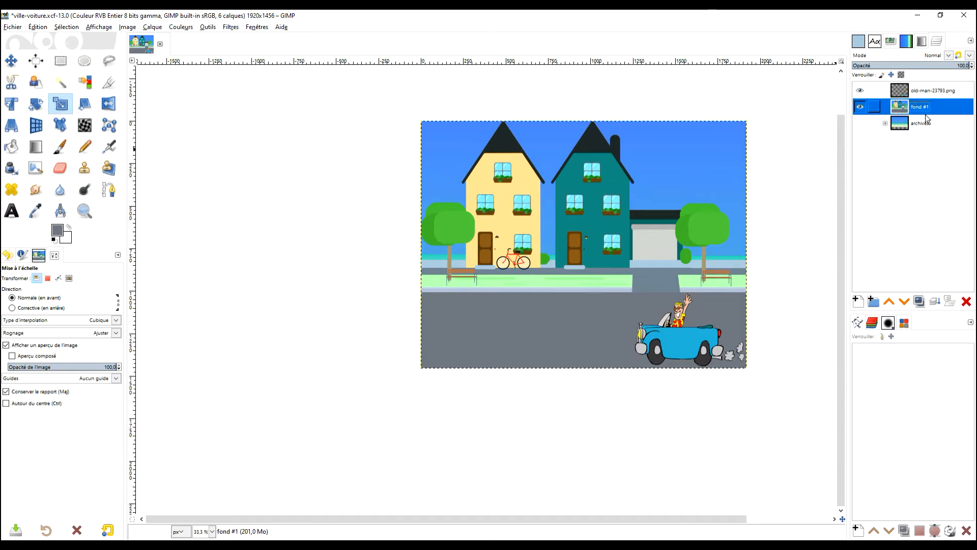
left_click(885, 123)
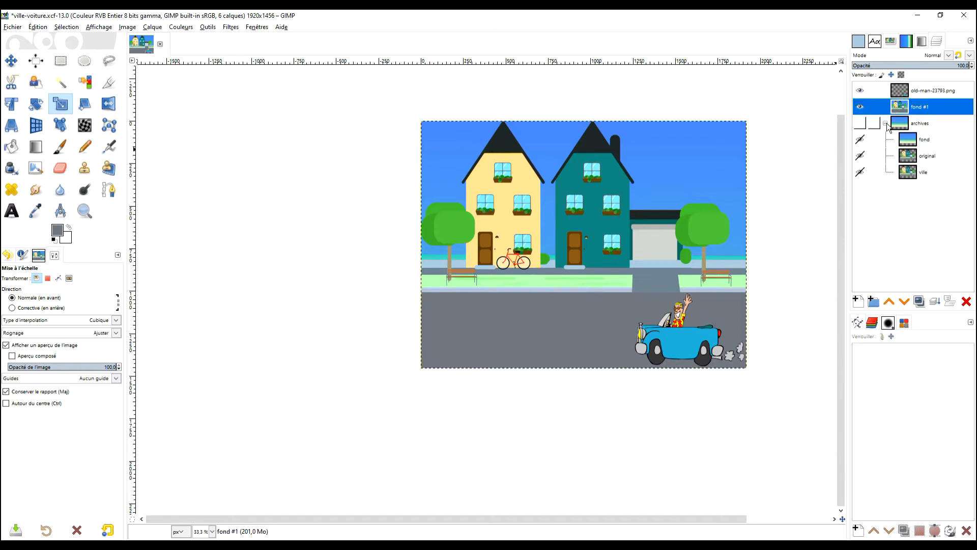
left_click(885, 123)
left_click(907, 91)
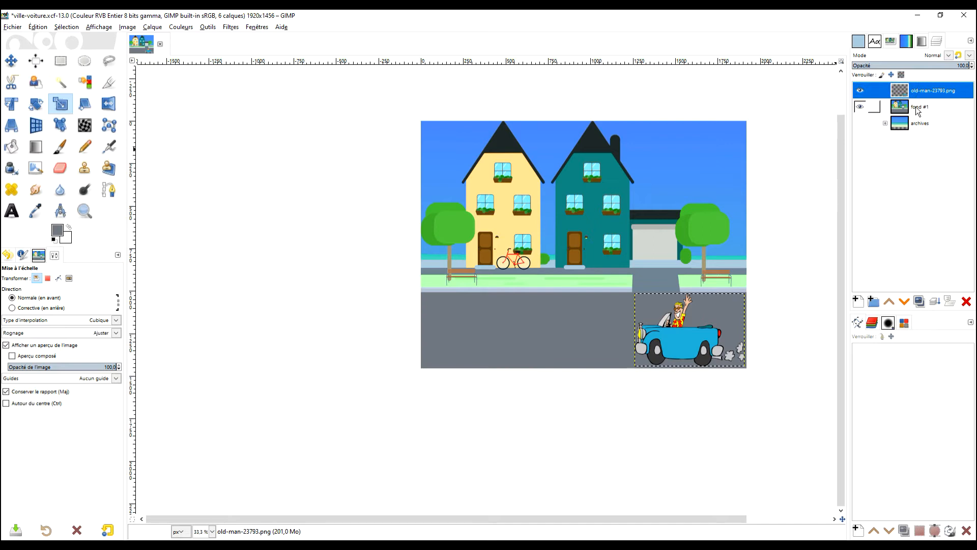
Step: Create a transparent 1920 × 1456 px layer named masque and place it directly below the fond #1 layer
left_click(913, 109)
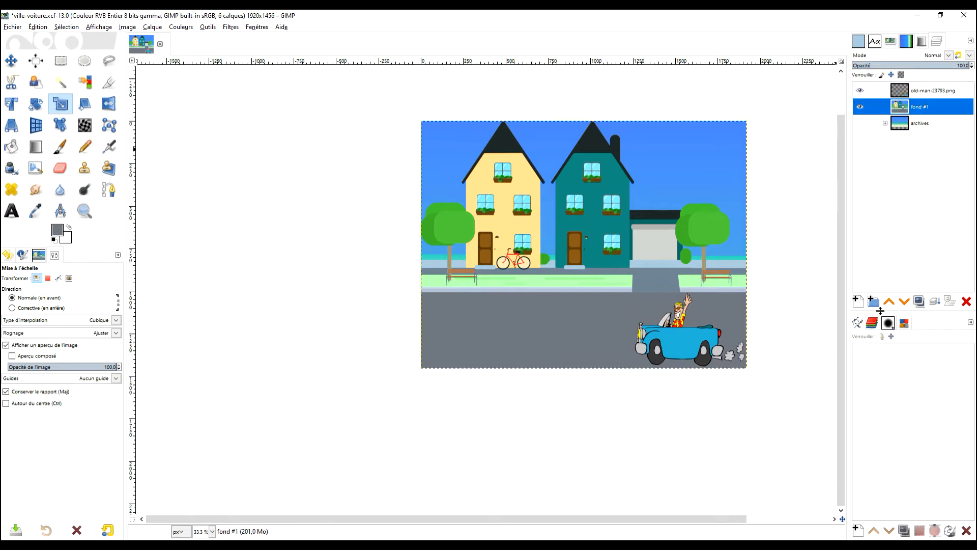
left_click(859, 303)
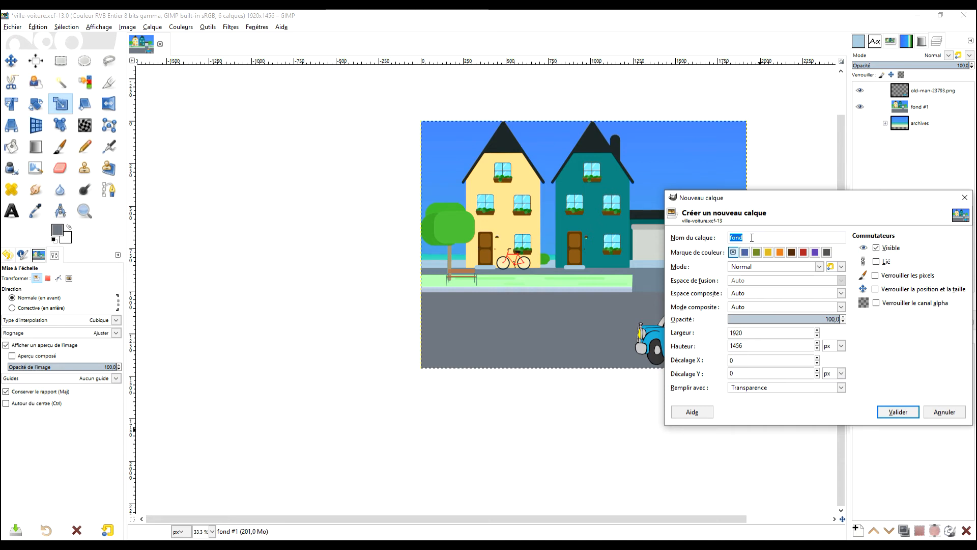
type("masque")
key("Return")
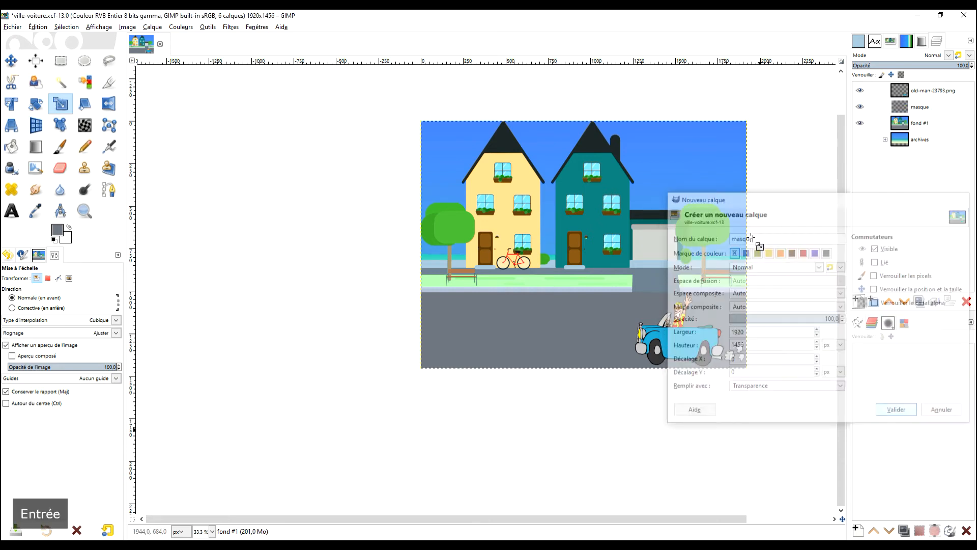
left_click_drag(907, 105, 913, 131)
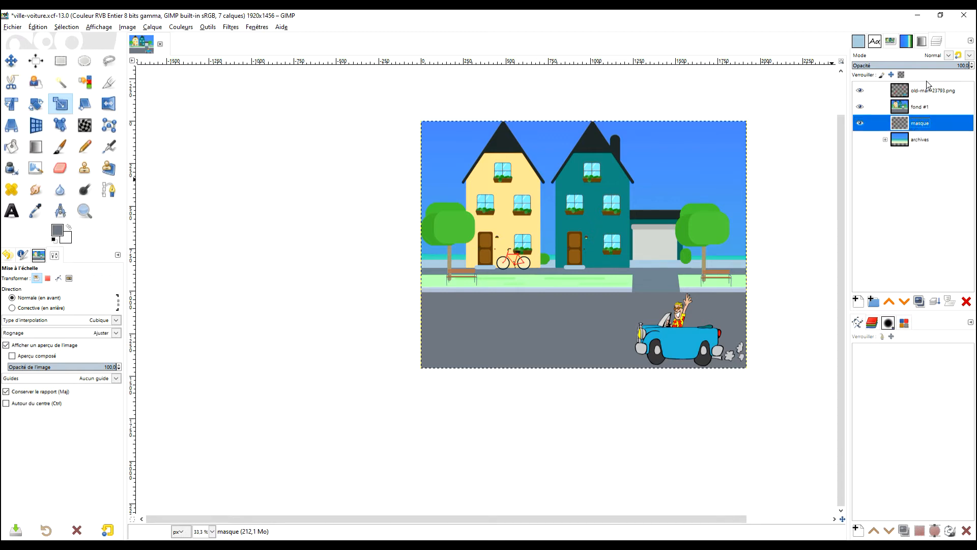
scroll(656, 255, "up", 2)
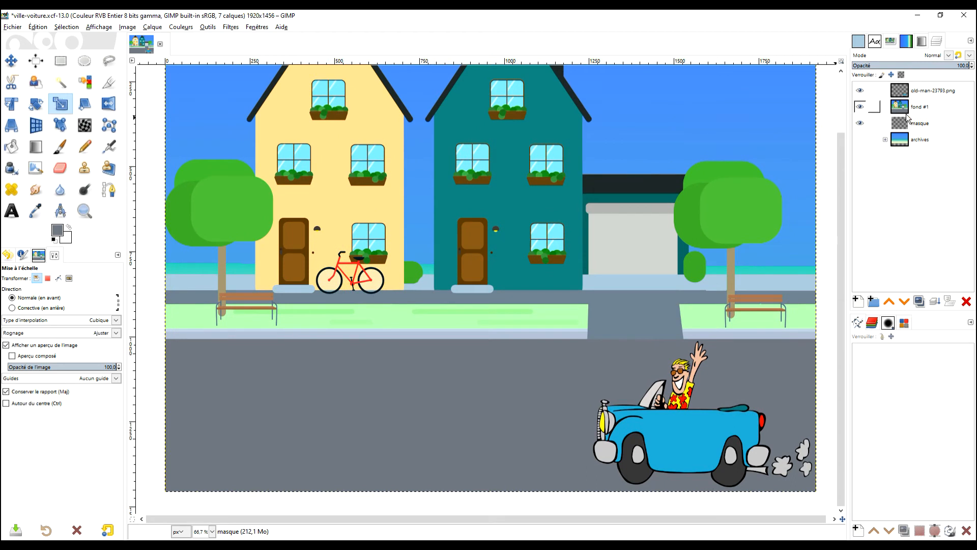
Step: Hide the old-man-23793.png and fond #1 layers and fill the masque layer with black
left_click(930, 123)
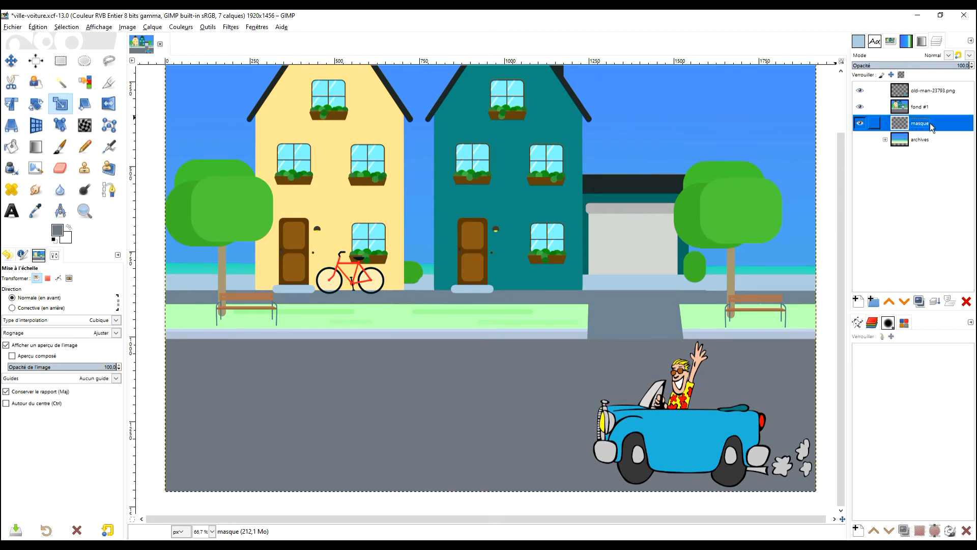
left_click(860, 90)
left_click(860, 107)
scroll(764, 203, "down", 1)
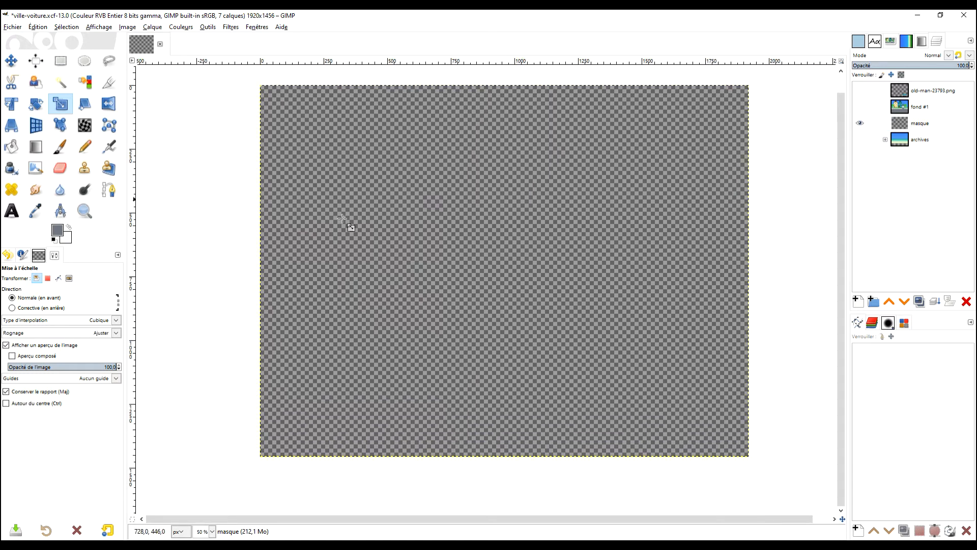
left_click(54, 239)
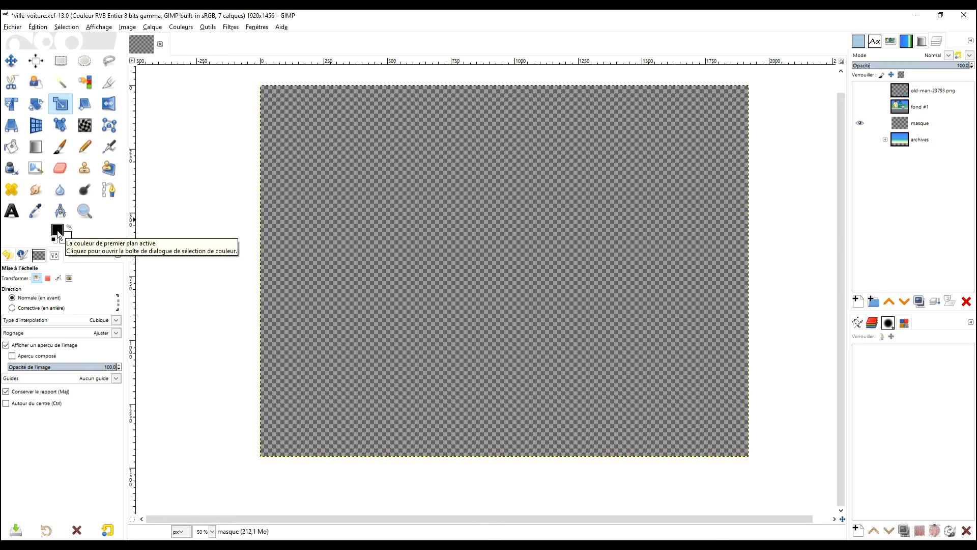
left_click_drag(57, 230, 410, 254)
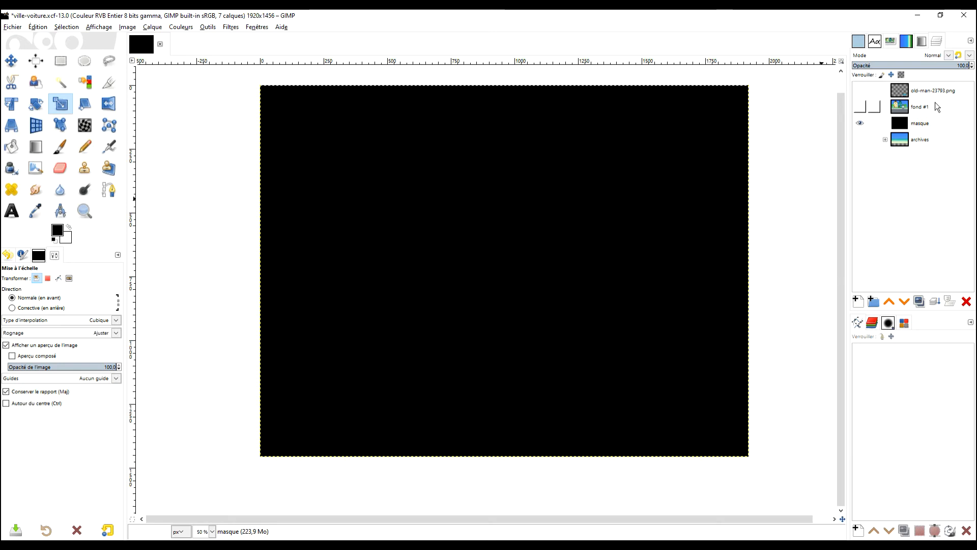
Step: Create a selection from the alpha of the old-man-23793.png layer, then hide that layer
left_click(900, 92)
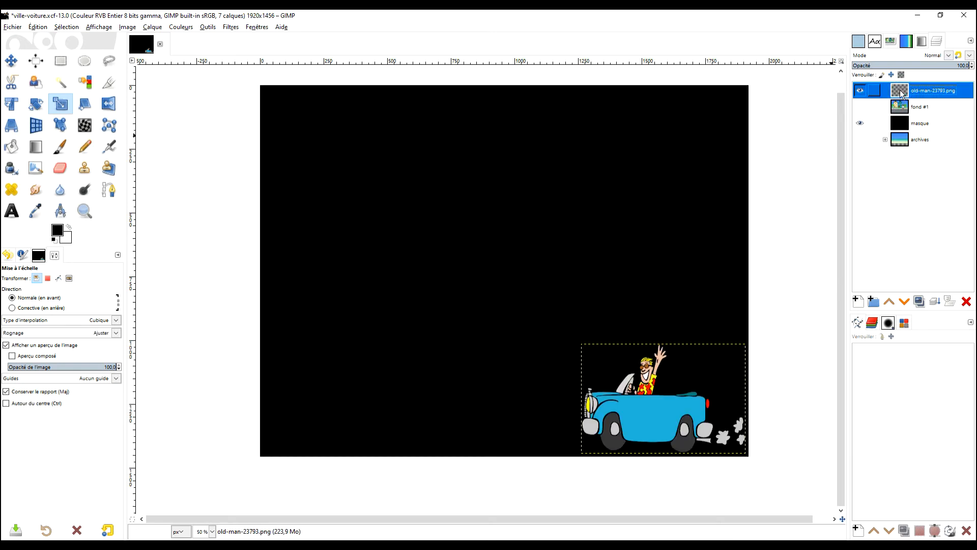
right_click(901, 94)
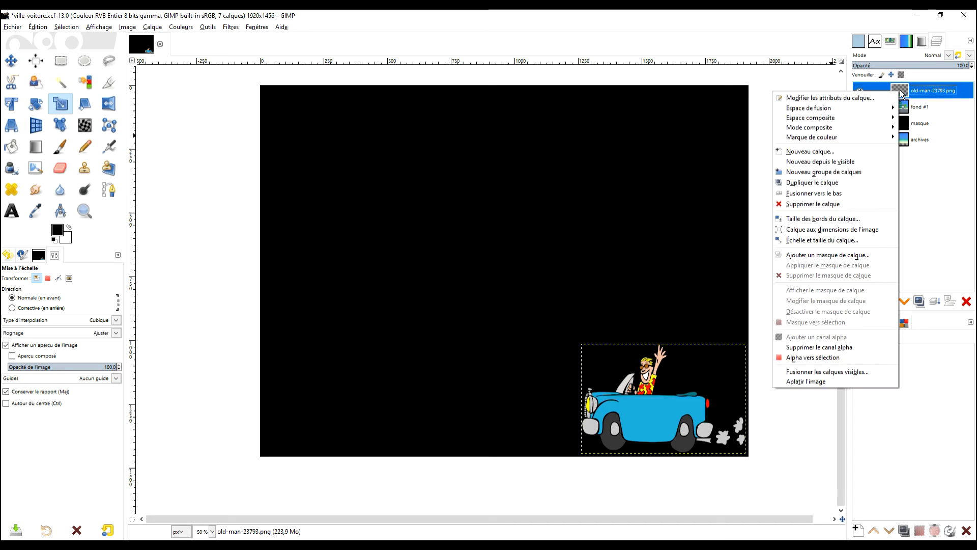
left_click(836, 359)
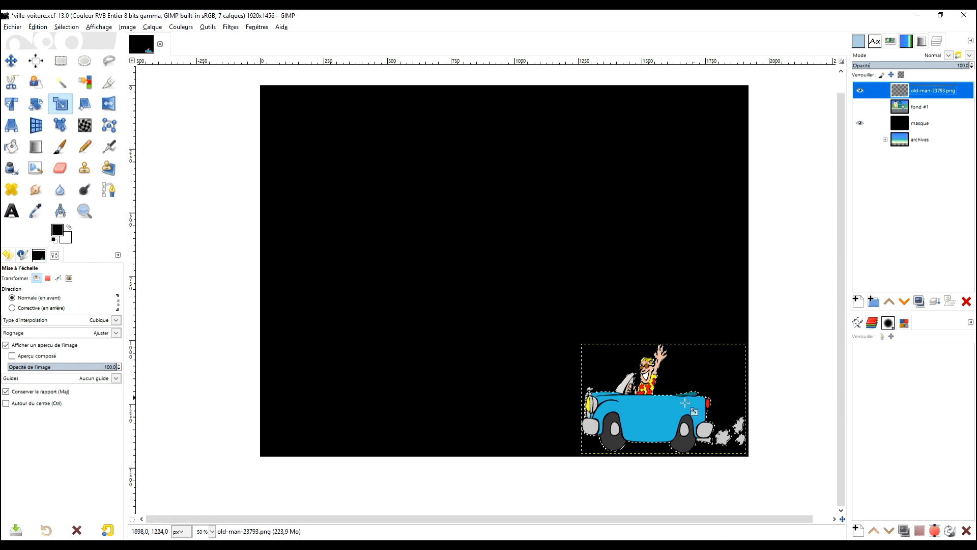
left_click(860, 91)
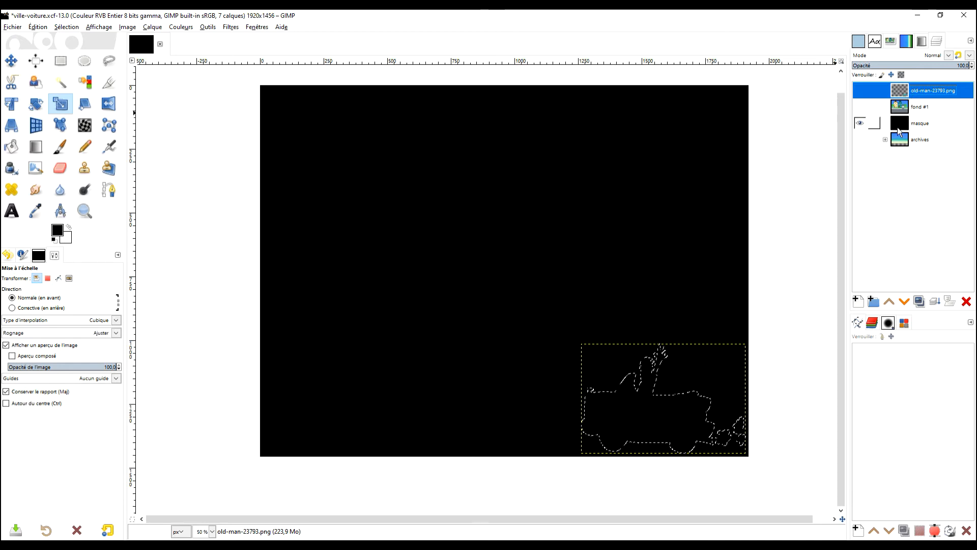
Step: Fill the car-shaped selection with white on the masque layer and deselect
left_click(899, 125)
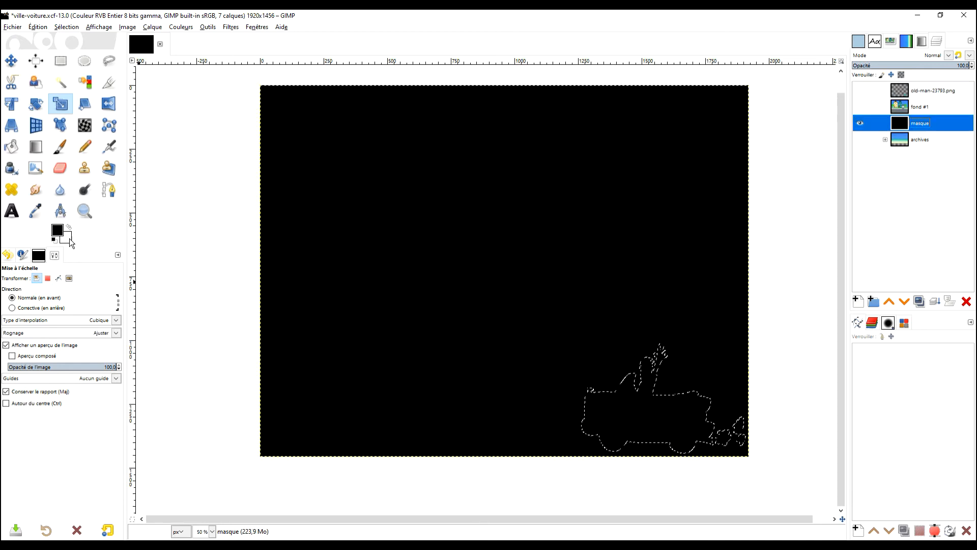
left_click_drag(69, 240, 649, 418)
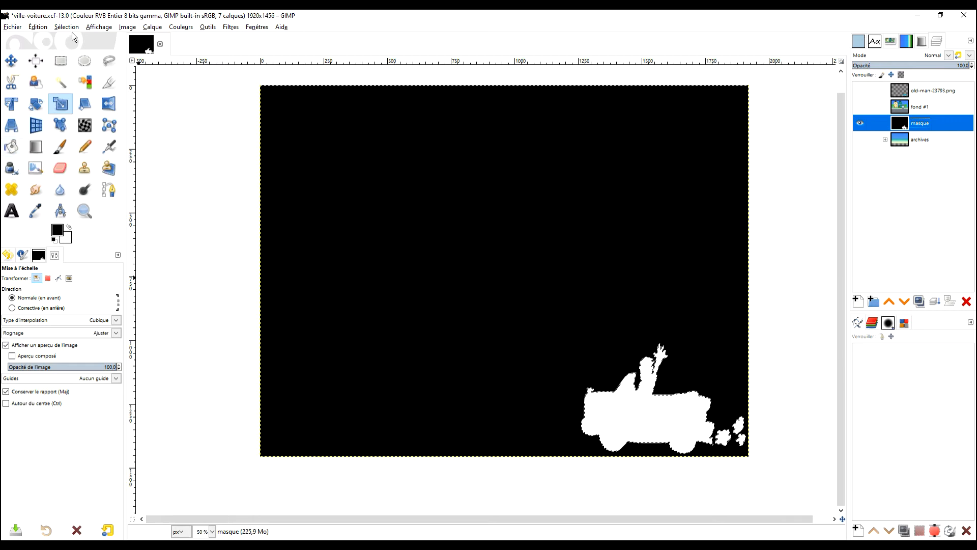
left_click(49, 28)
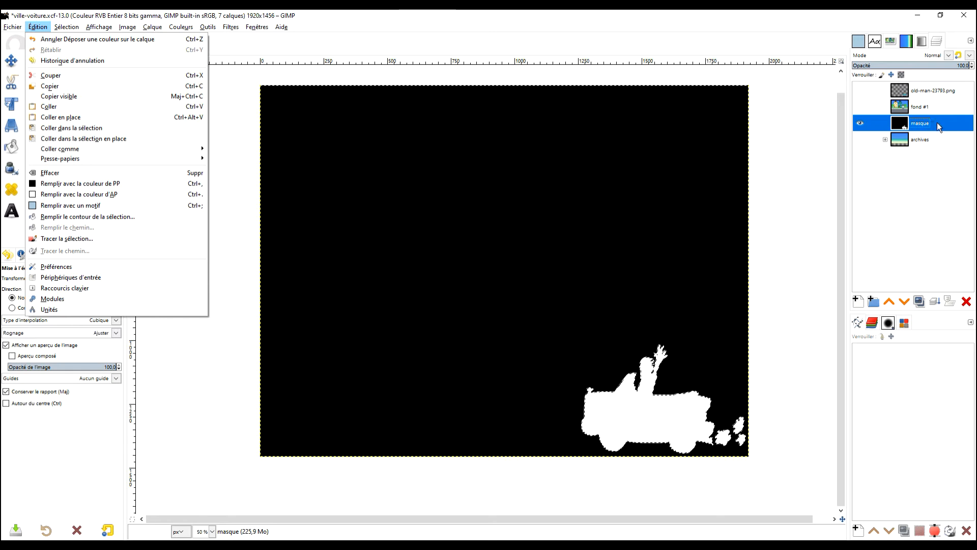
key("Escape")
key("r")
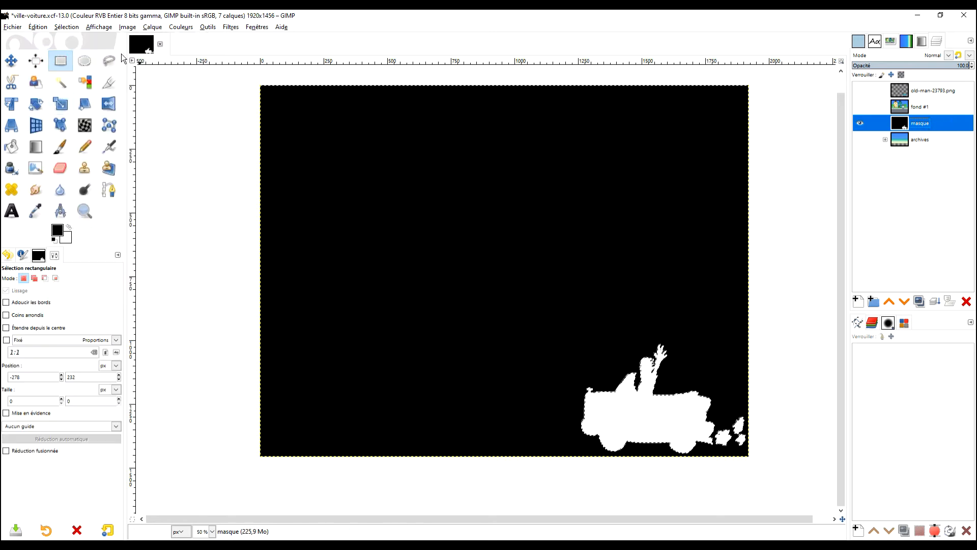
left_click(67, 27)
left_click(66, 47)
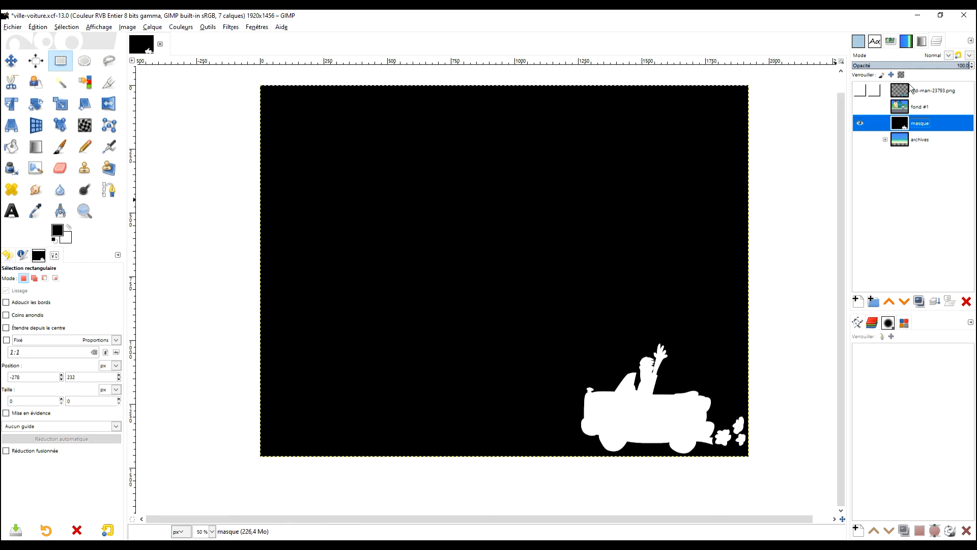
Step: Show the old-man-23793.png and fond #1 layers and merge the car layer down into fond #1
left_click(861, 91)
left_click(860, 107)
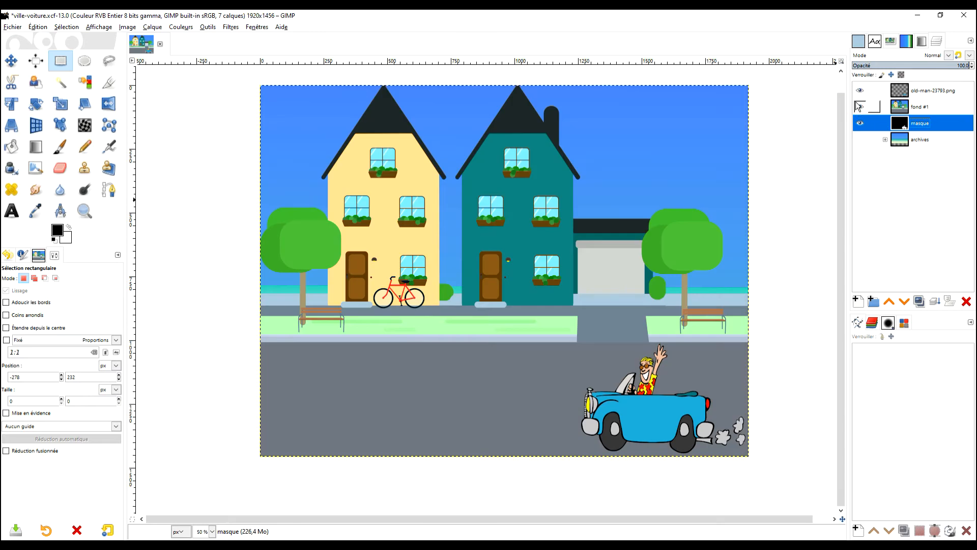
left_click(908, 91)
right_click(908, 92)
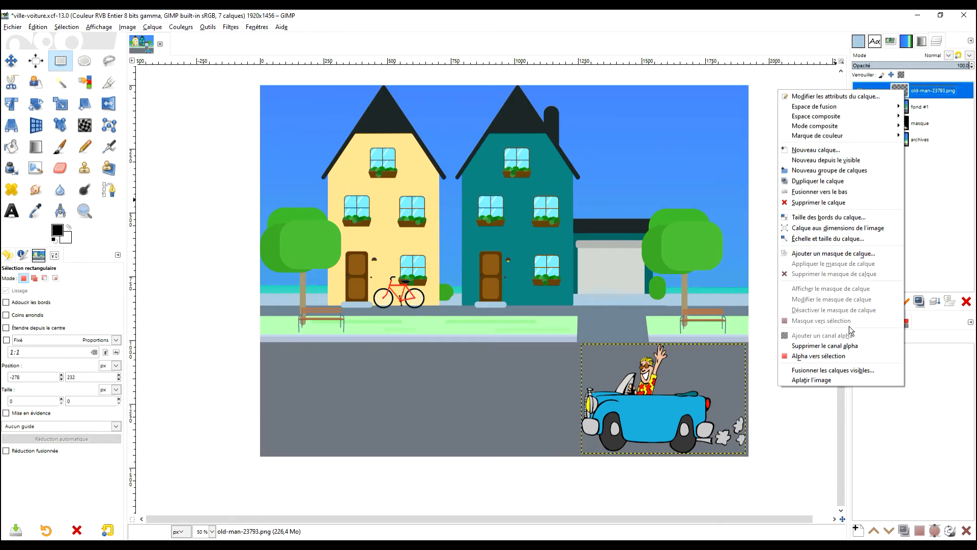
left_click(846, 191)
Step: Check the merged fond #1 layer by toggling its visibility and review the layers inside the archives group
left_click(860, 91)
left_click(860, 91)
left_click(860, 90)
left_click(860, 91)
left_click(907, 104)
left_click(906, 95)
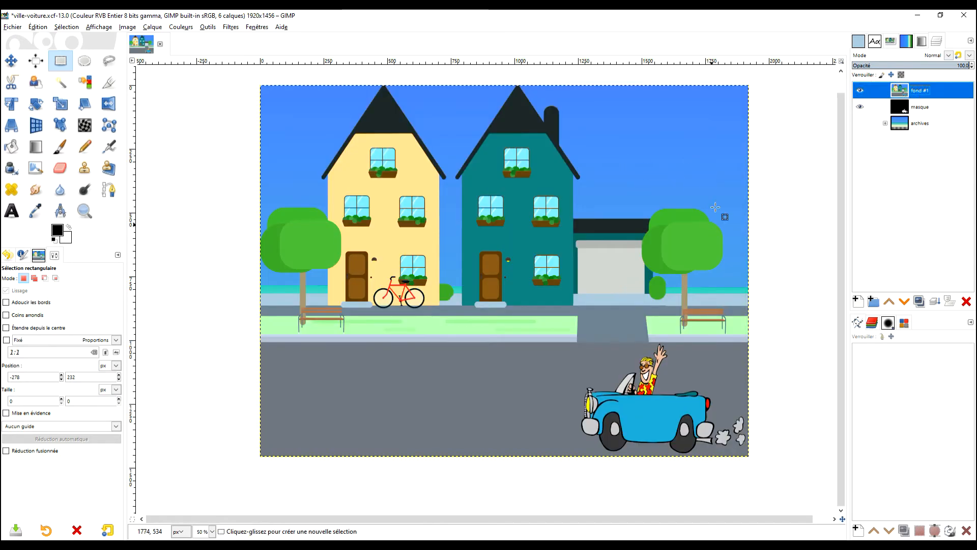
left_click(886, 124)
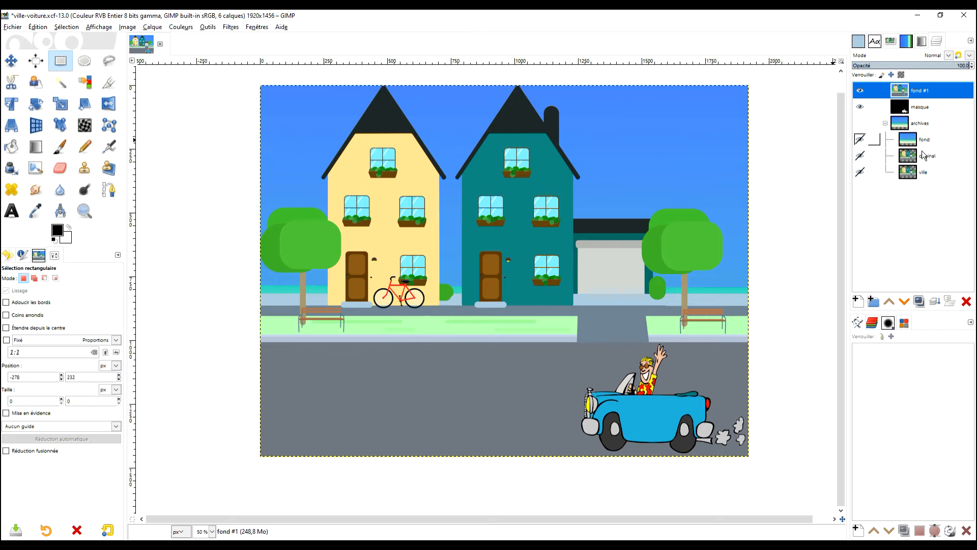
left_click(886, 123)
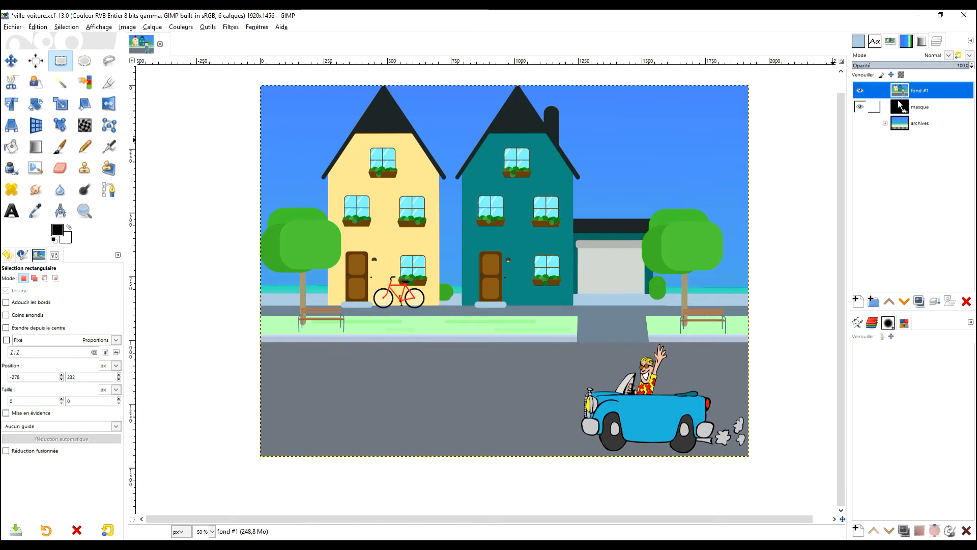
Step: Open the G'MIC-Qt filters for the fond #1 layer and search them for "animati"
left_click(227, 28)
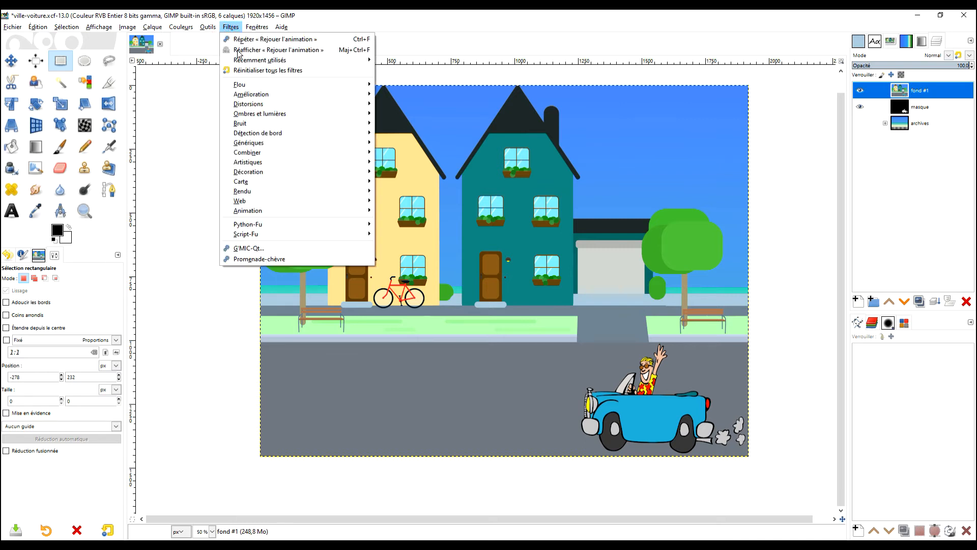
left_click(247, 248)
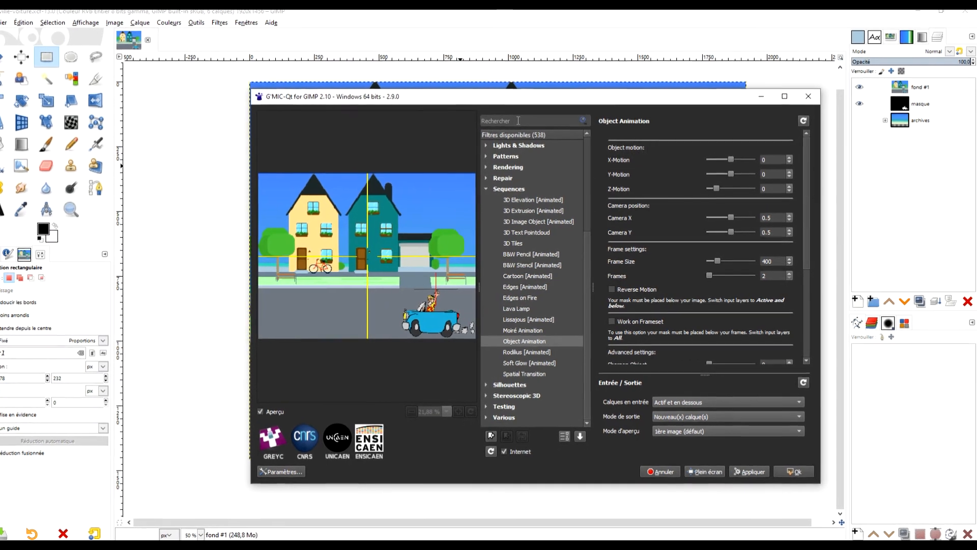
type("animati")
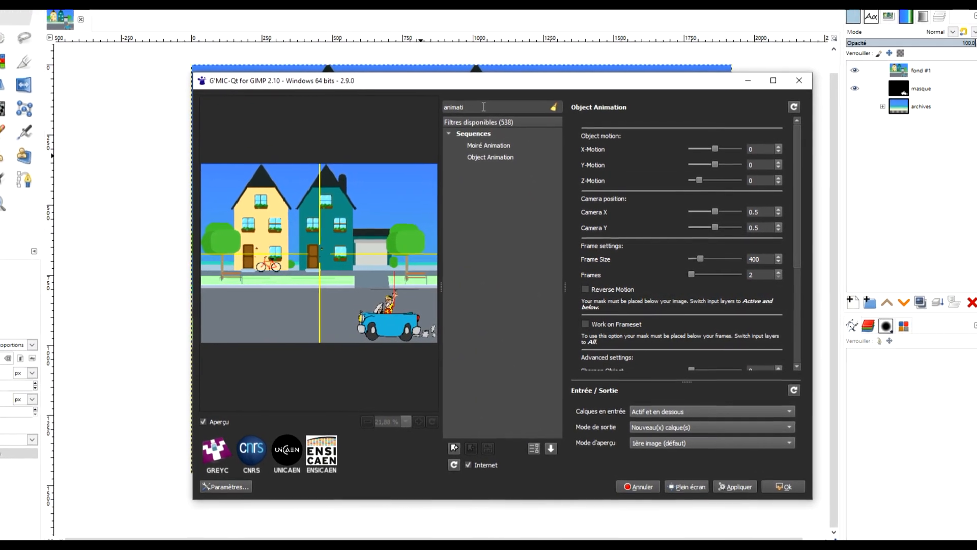
Step: Add the Object Animation filter to the favourites and set its X-Motion to -64.2
left_click(481, 156)
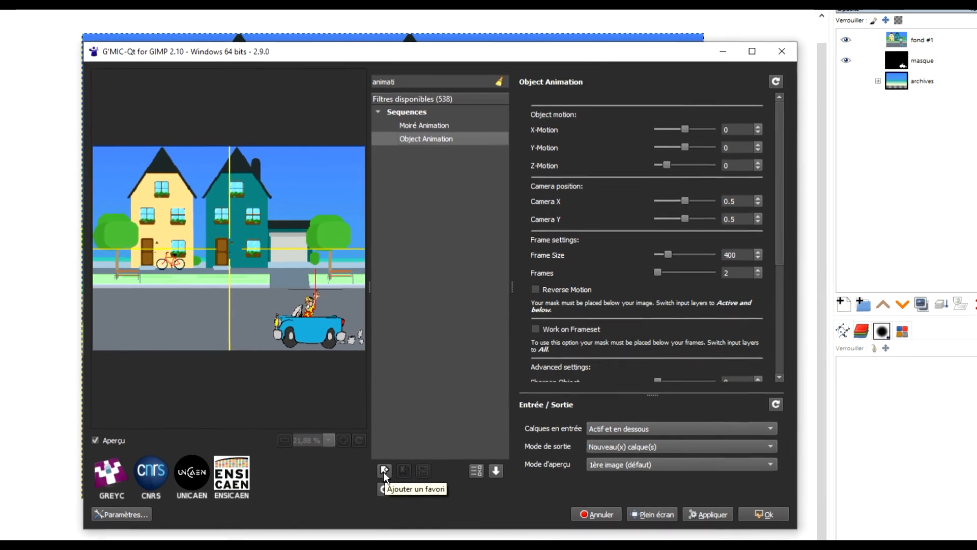
left_click(397, 465)
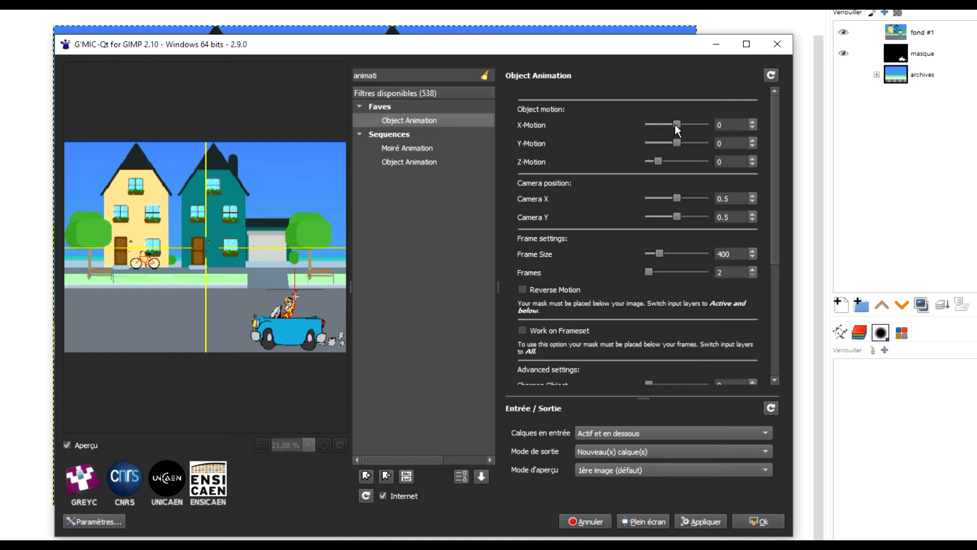
left_click_drag(674, 124, 656, 126)
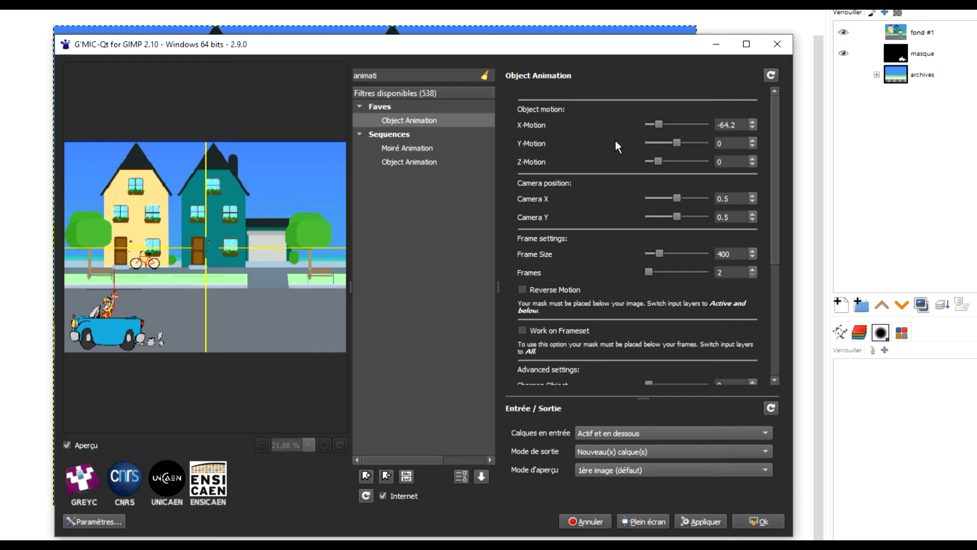
Step: Set the animation's Frame Size to 1920 and the number of Frames to 25
left_click_drag(776, 177, 778, 243)
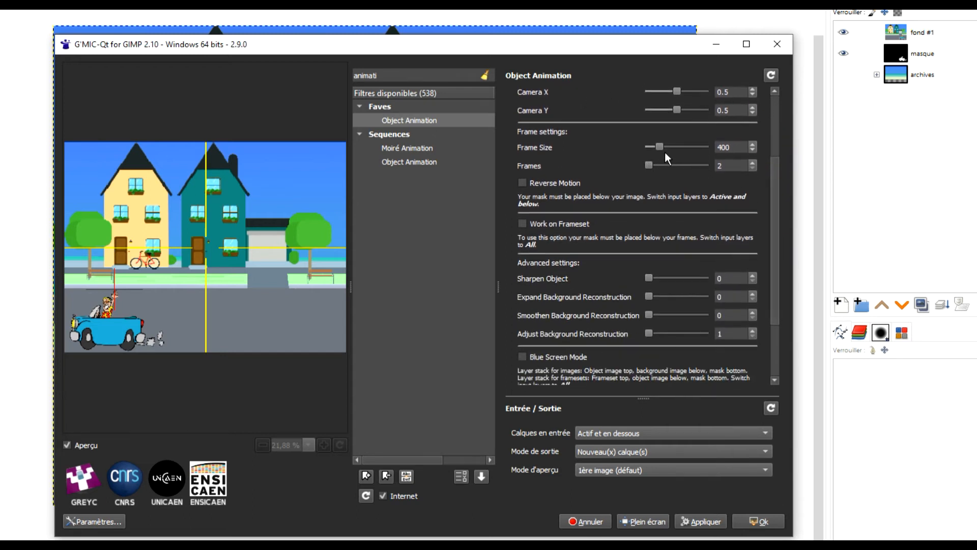
left_click(736, 147)
key("Delete")
key("Delete")
key("Delete")
type("1920")
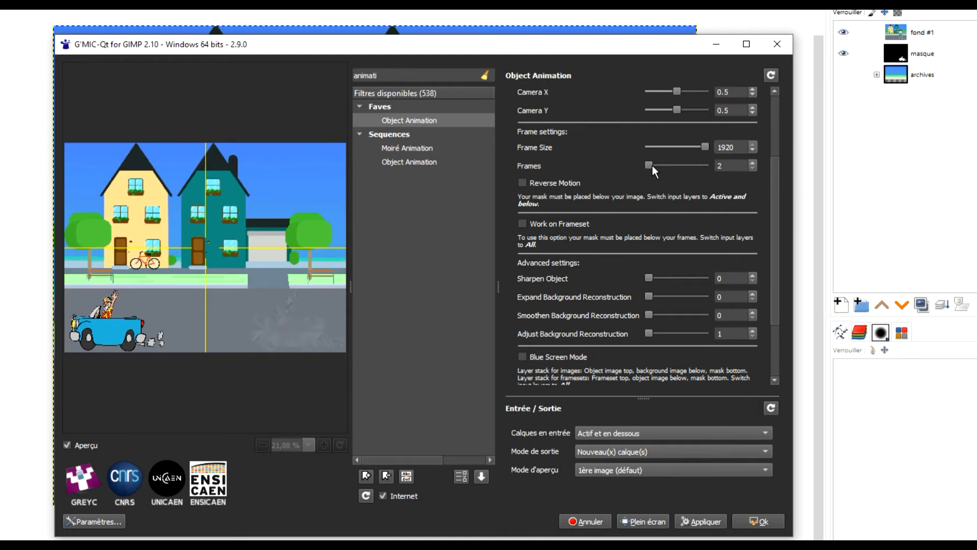
left_click_drag(647, 167, 661, 167)
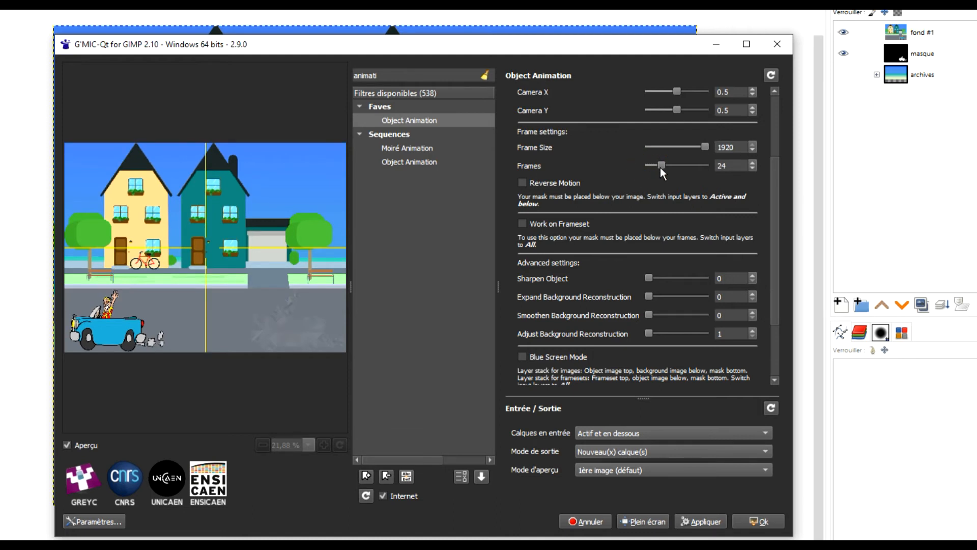
left_click(753, 162)
Step: Set Expand Background Reconstruction to 2.4 and Smoothen Background Reconstruction to 0.02 to clean up the road behind the car
left_click_drag(774, 218, 781, 256)
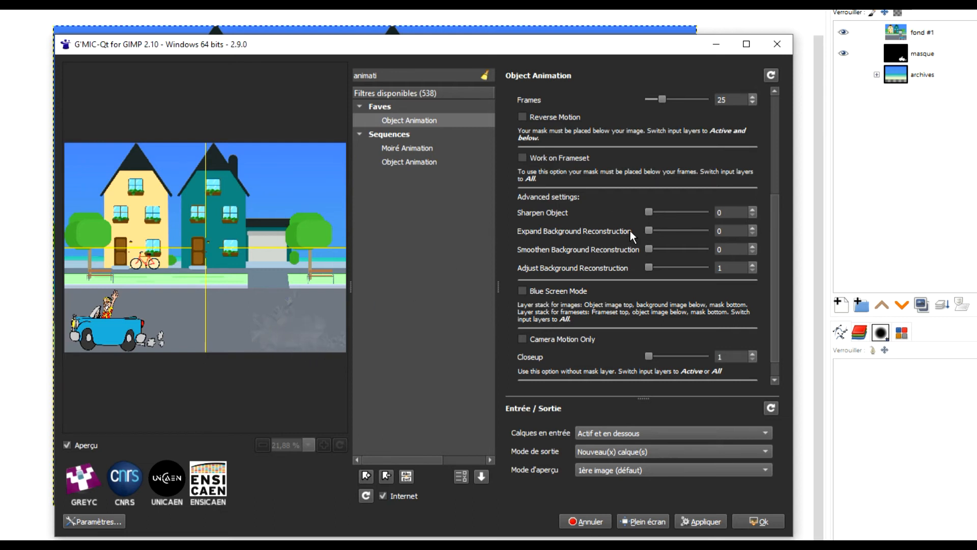
left_click_drag(648, 230, 662, 231)
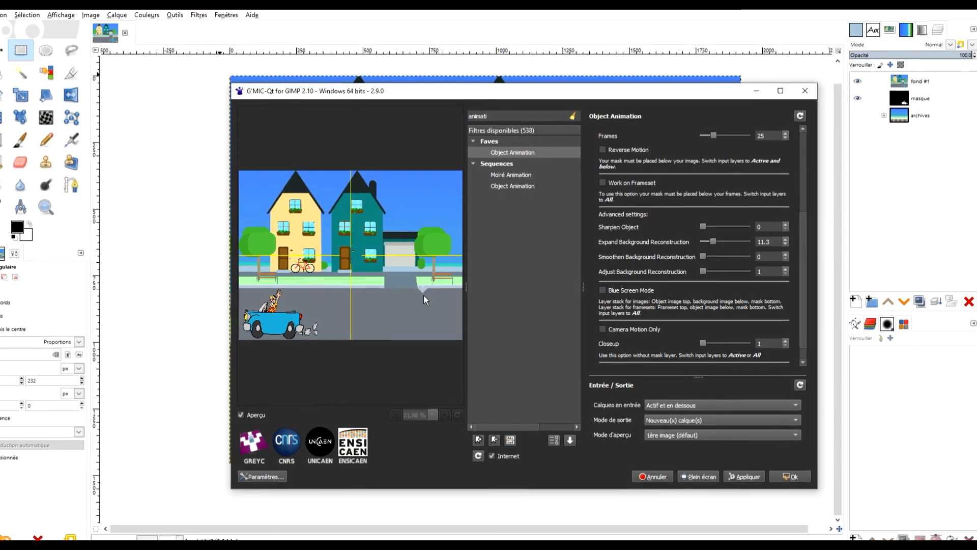
mouse_move(716, 242)
left_mouse_down()
mouse_move(706, 242)
mouse_move(715, 244)
left_mouse_up()
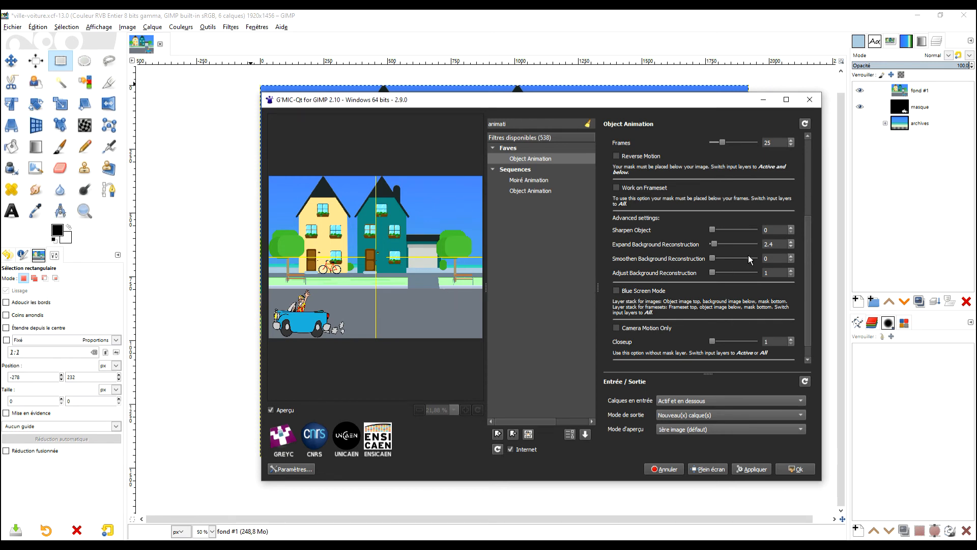
left_click(791, 256)
left_click(790, 256)
scroll(809, 281, "down", 1)
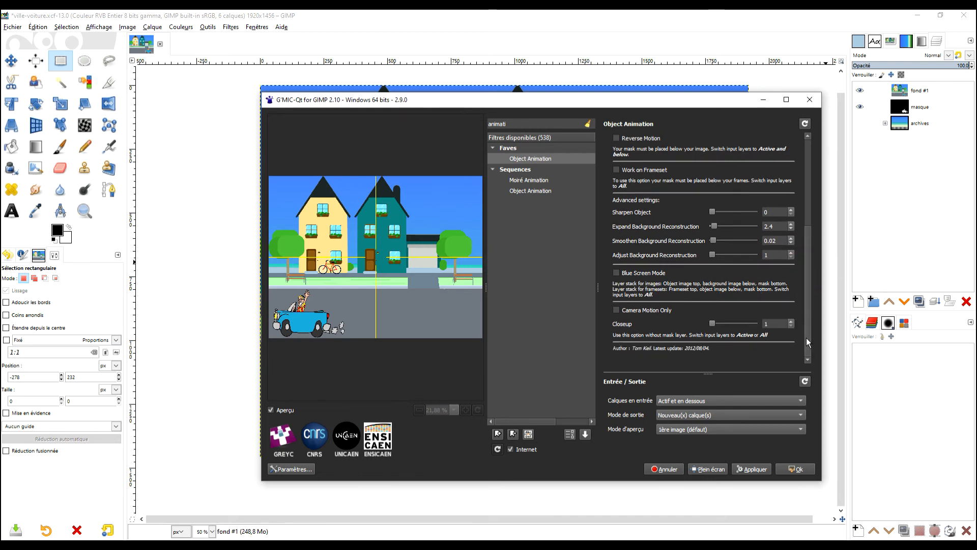
Step: Run the Object Animation filter with its output sent to a new image and play back the resulting animation
left_click(690, 414)
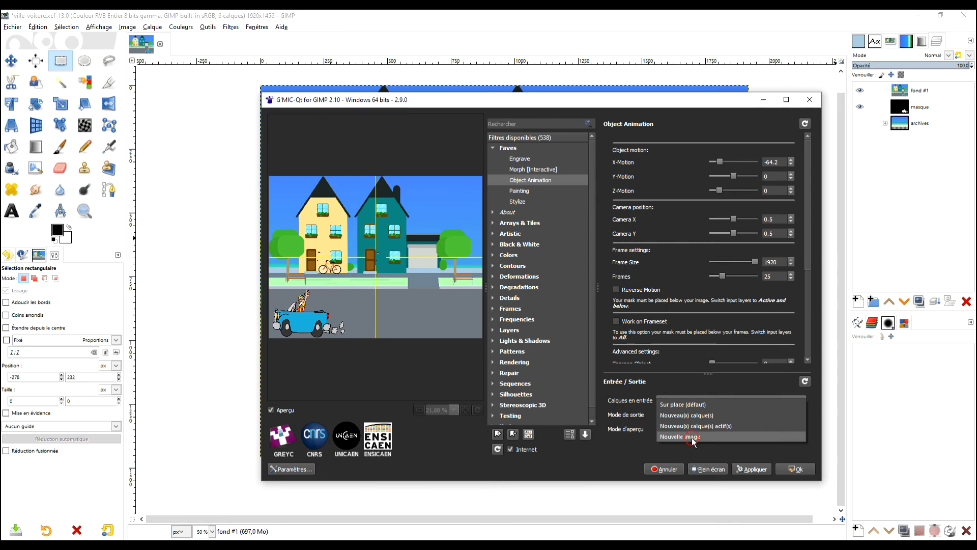
left_click(693, 437)
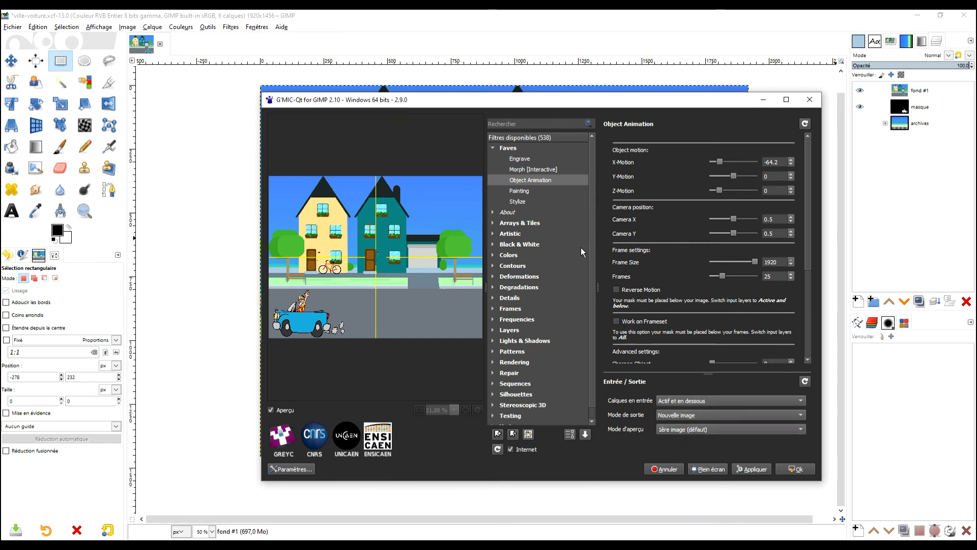
left_click(797, 472)
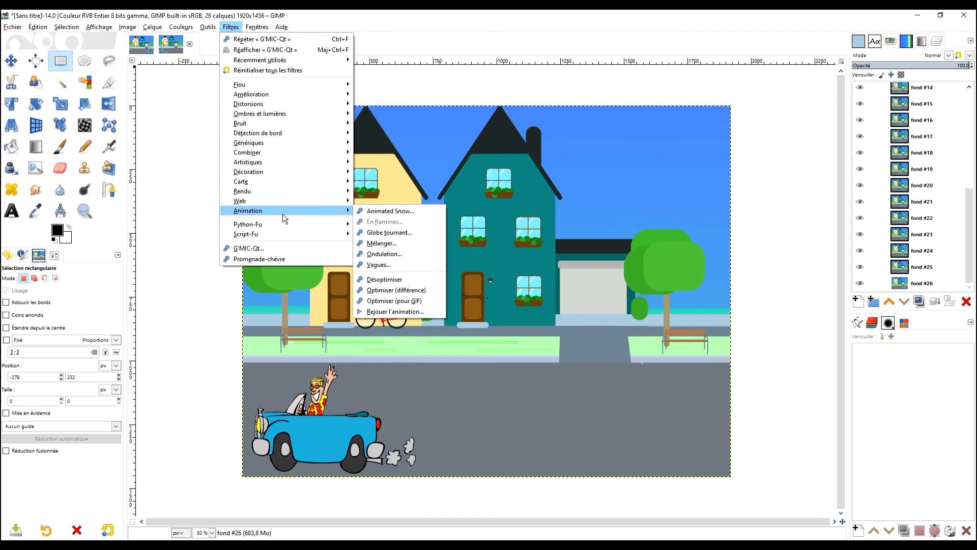
left_click(392, 311)
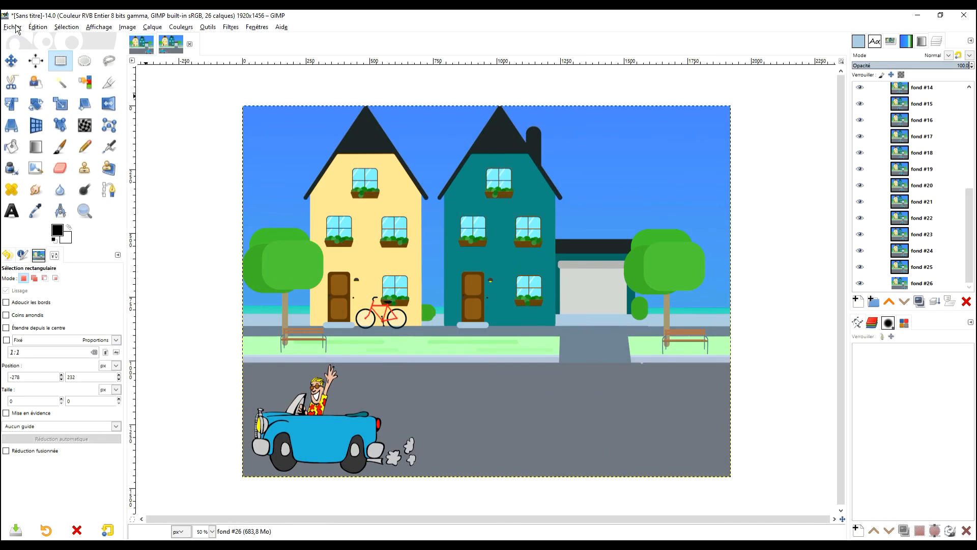
Step: Start exporting the new layered image and name the file deplacement.gif in the animated objet folder
left_click(16, 29)
left_click(71, 148)
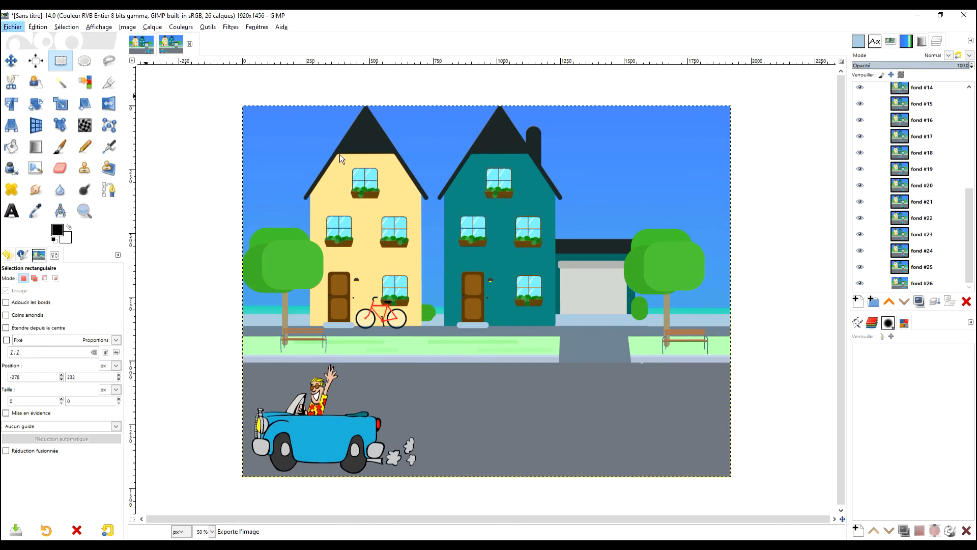
left_click_drag(353, 126, 83, 127)
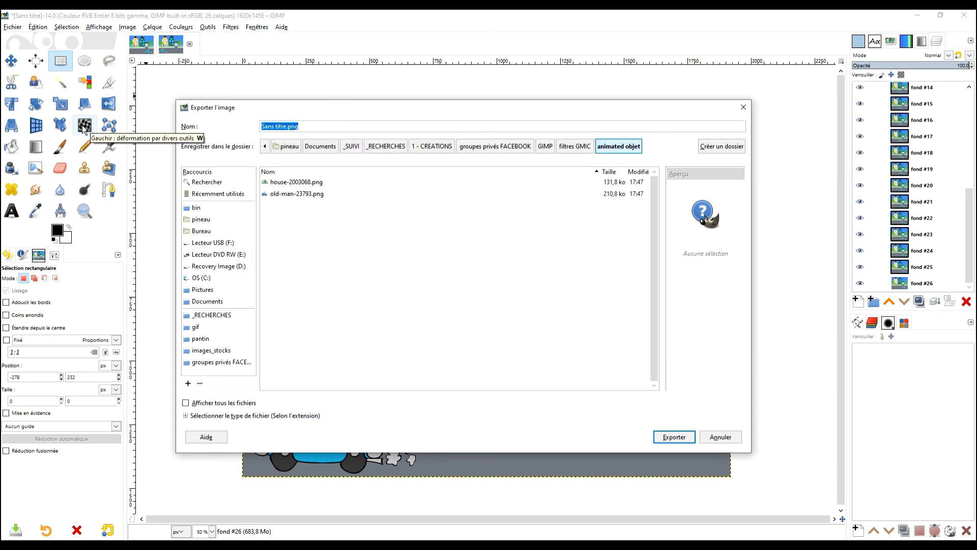
type("deplace")
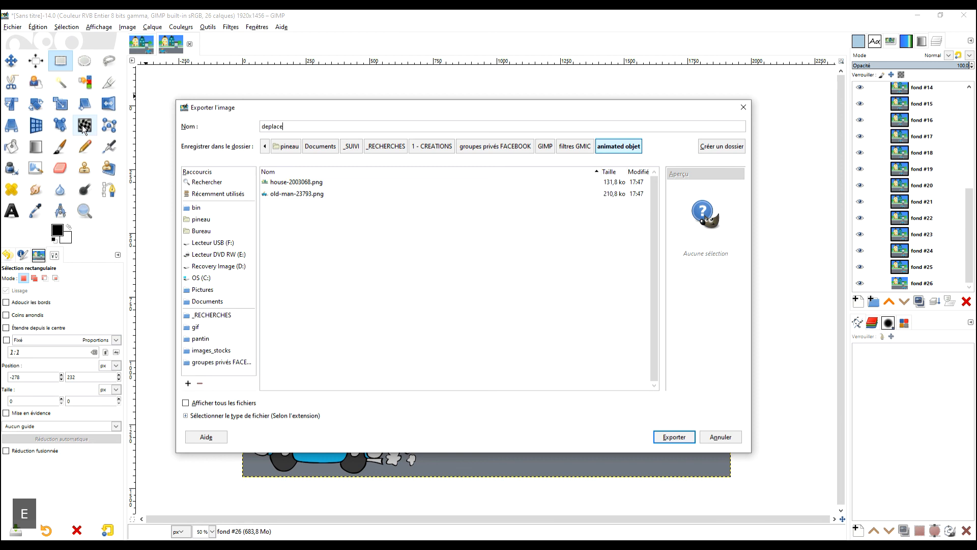
type("ment.")
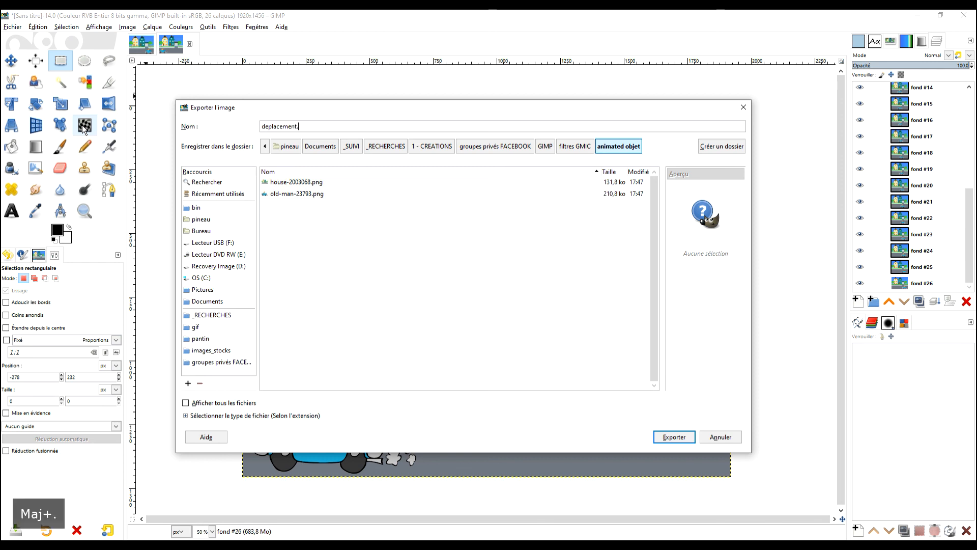
type("gif")
Step: Export deplacement.gif as an animation
left_click(682, 437)
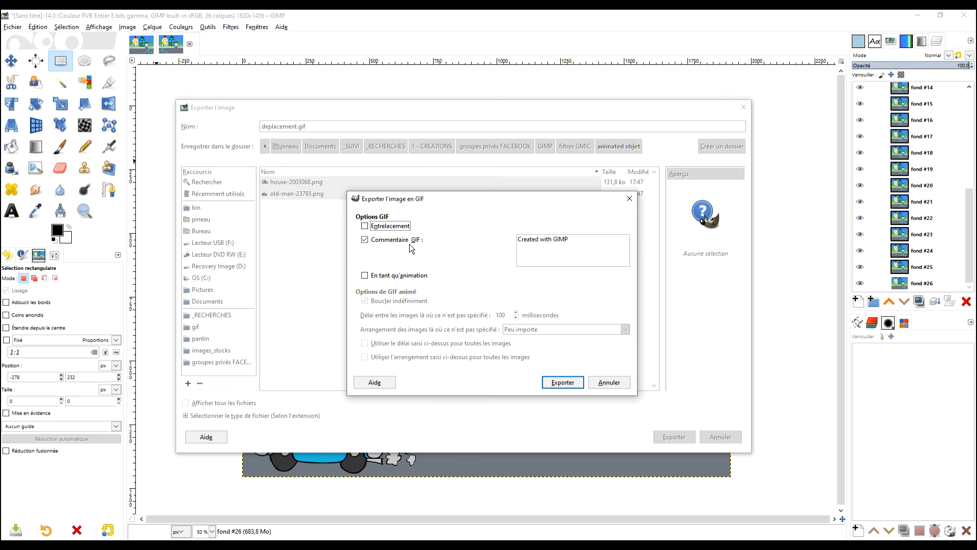
left_click(395, 275)
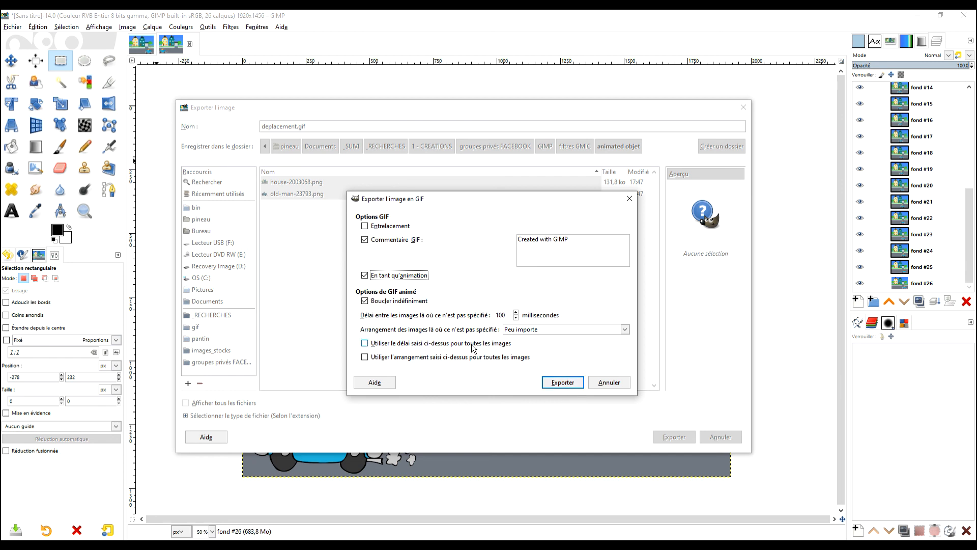
left_click(562, 383)
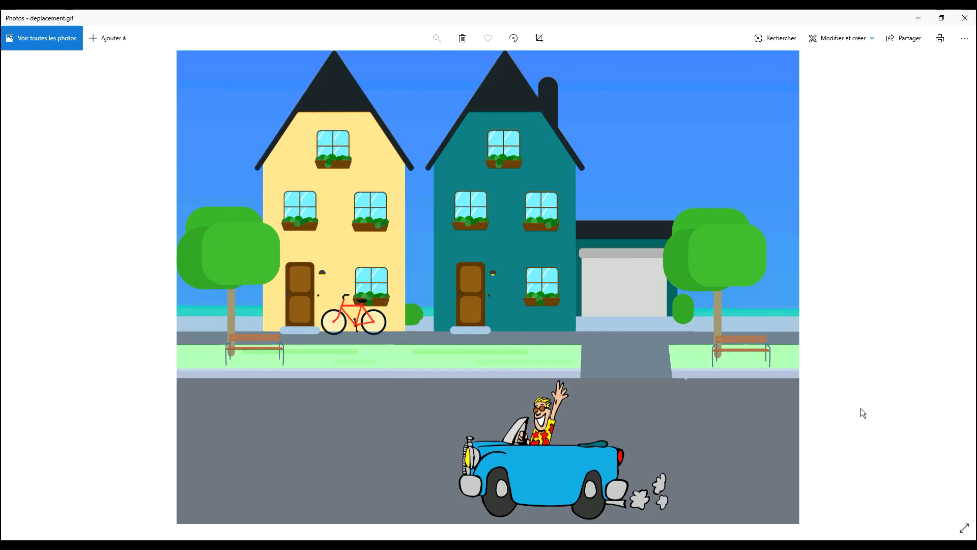